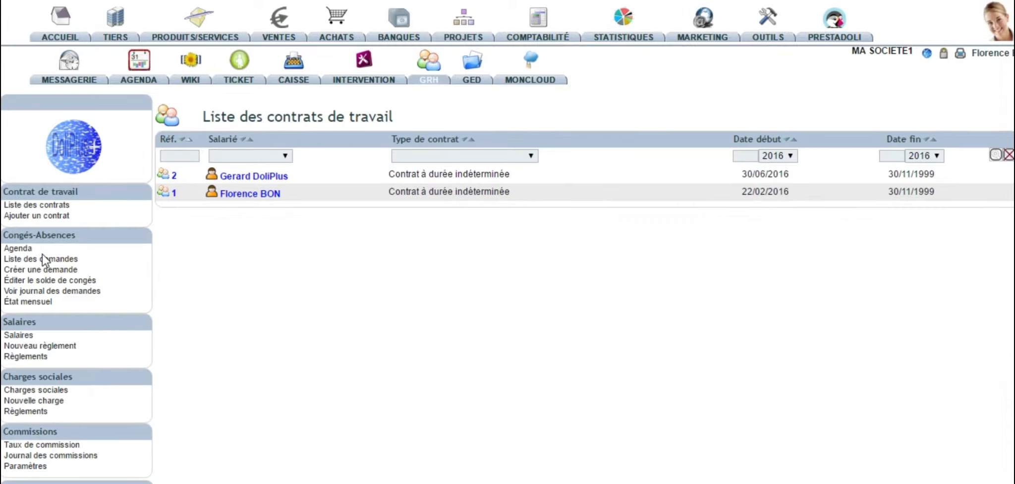
Open the leave and absence agenda and review the public holidays and August closure across the 2016 year view.
click(17, 251)
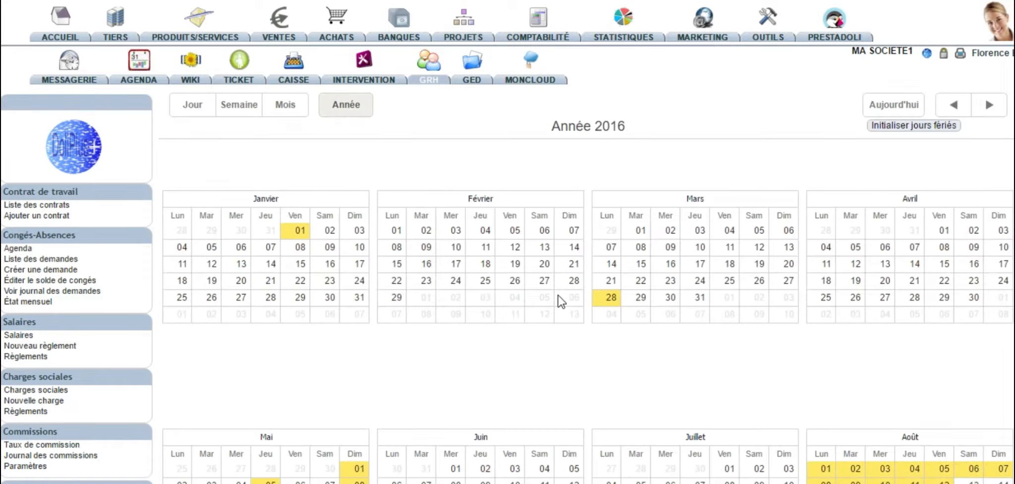
scroll(618, 276, down, 5)
scroll(619, 278, down, 3)
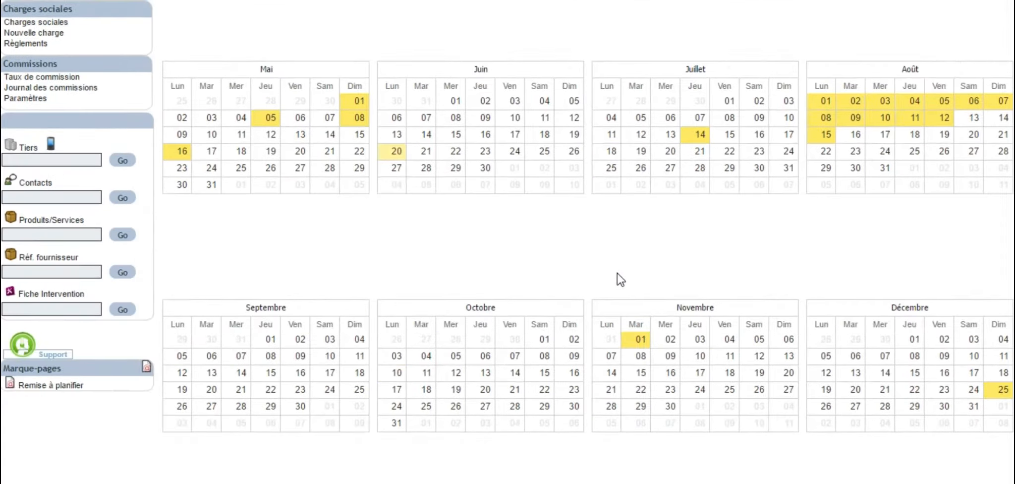
scroll(619, 278, up, 8)
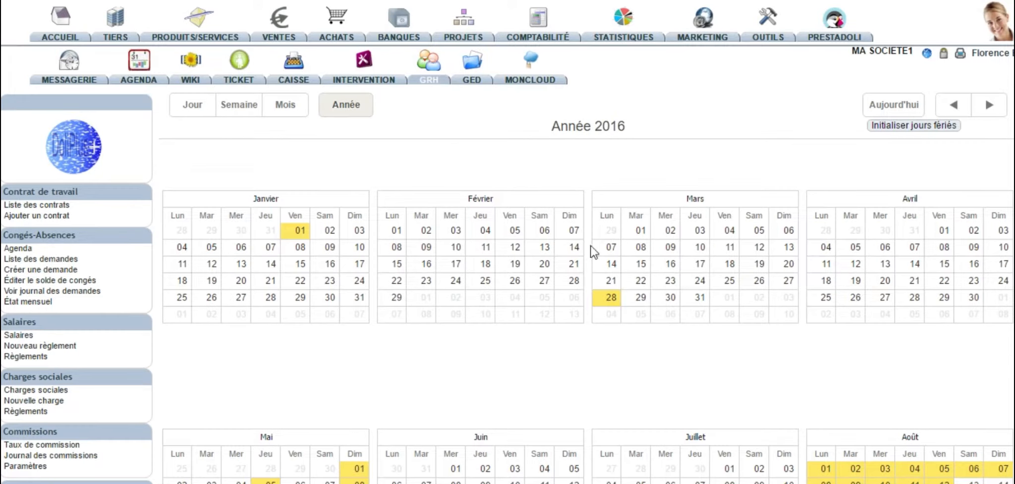
mouse_move(299, 227)
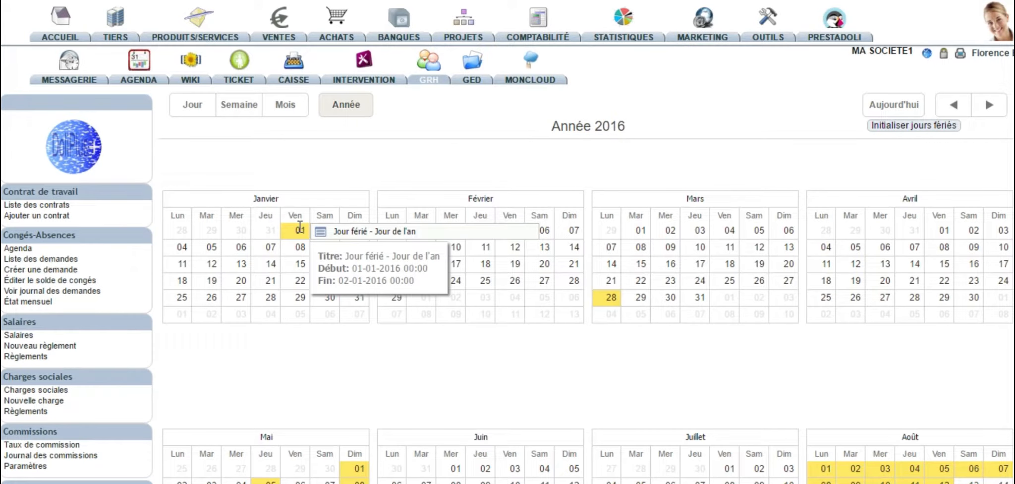
scroll(466, 229, down, 6)
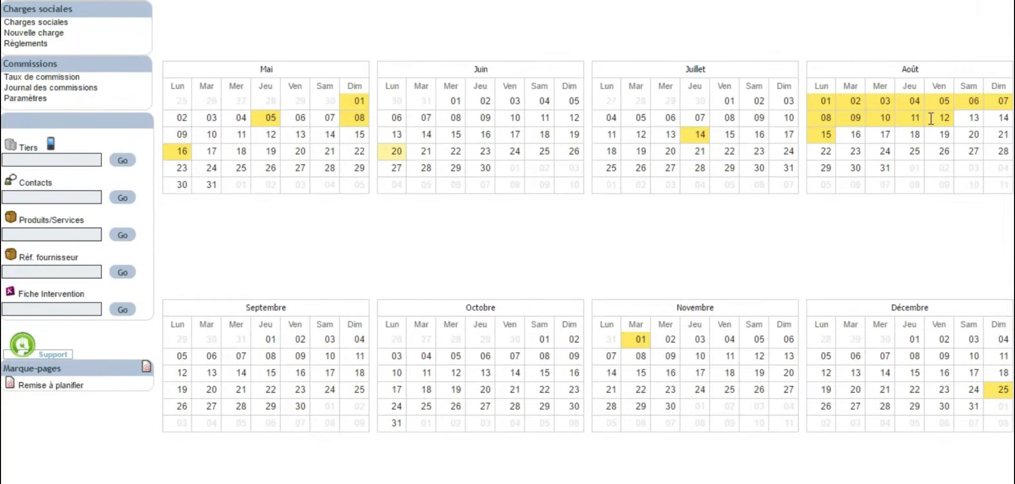
mouse_move(859, 107)
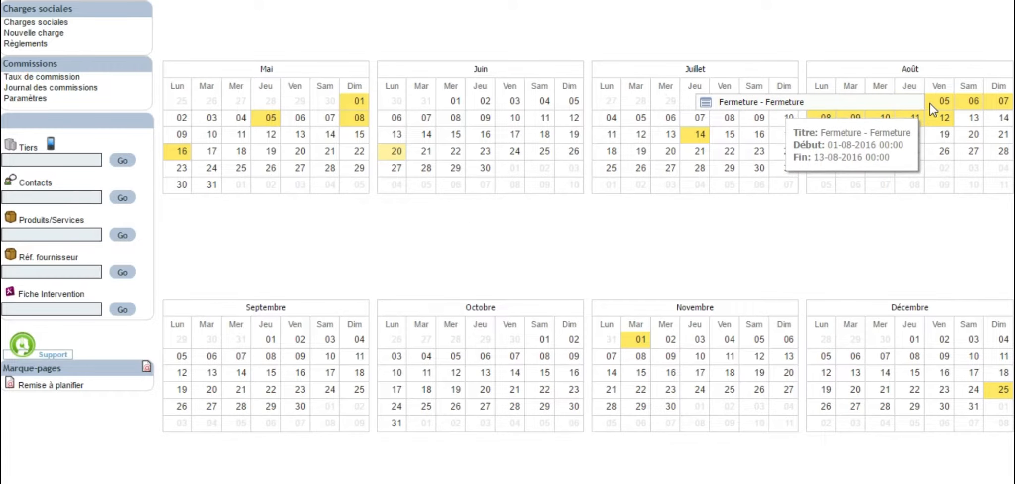
scroll(620, 337, up, 6)
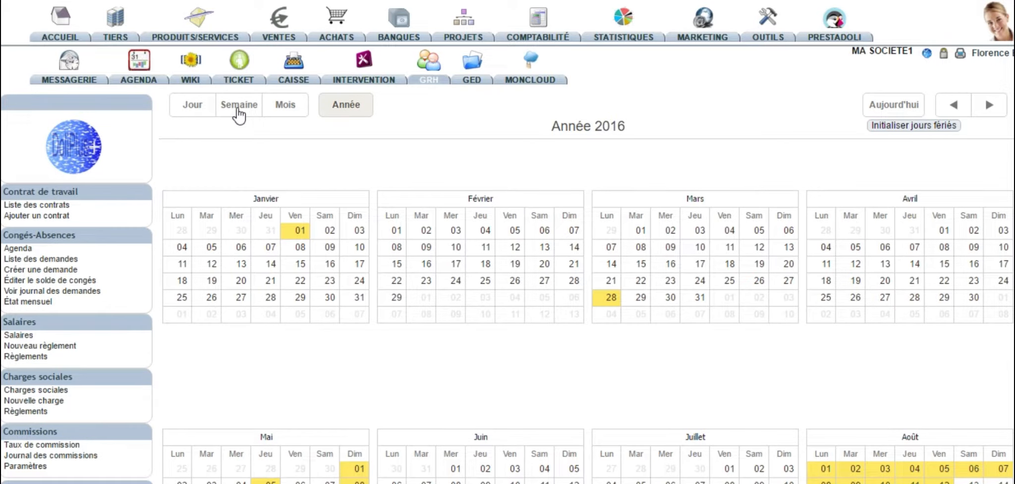
mouse_move(771, 41)
click(351, 113)
scroll(476, 300, down, 1)
scroll(481, 306, down, 5)
View the details of the Lundi de Pâques holiday on 28 March 2016 and close them without saving.
scroll(481, 307, up, 6)
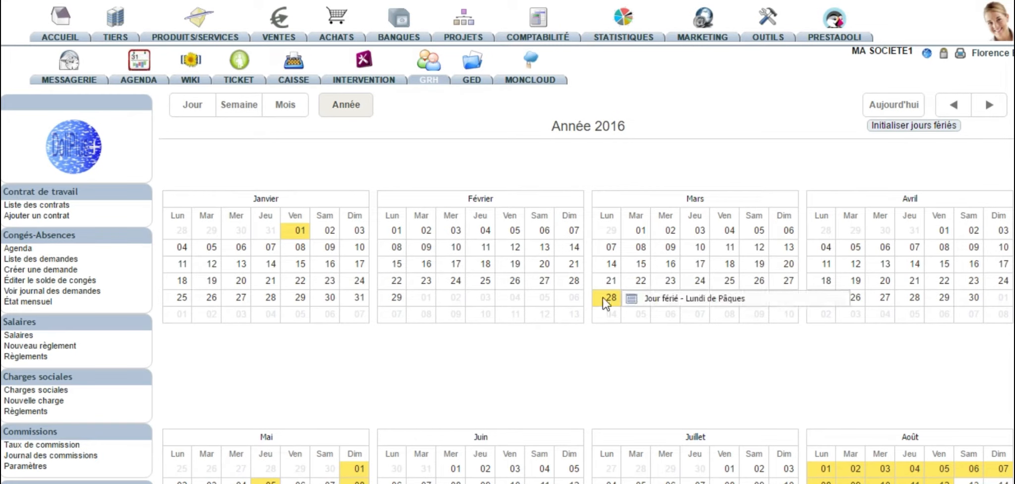
click(630, 303)
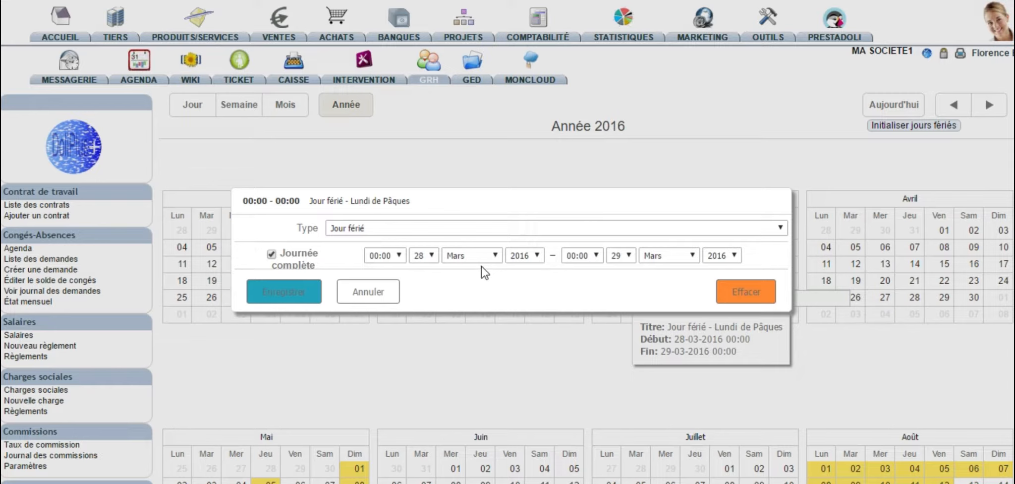
click(383, 289)
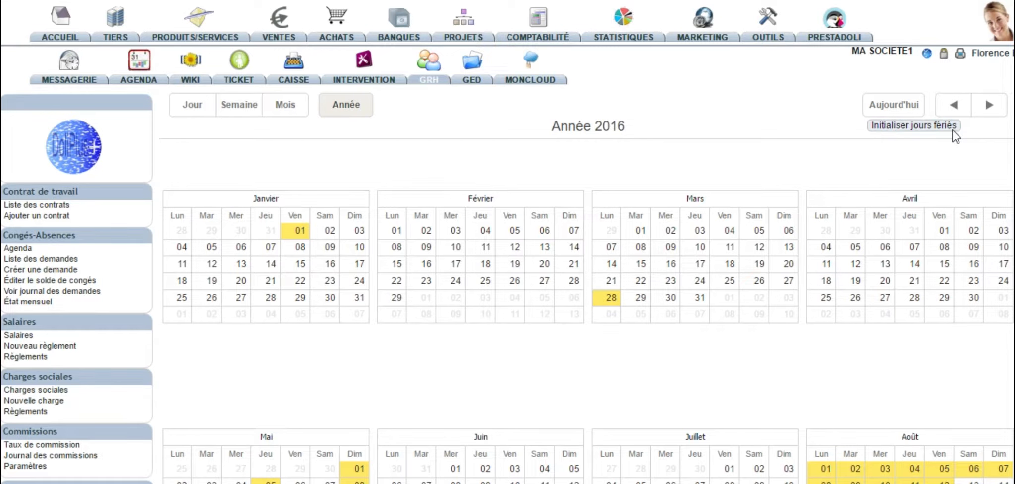
Initialise the public holidays for 2017 in the leave agenda.
click(989, 105)
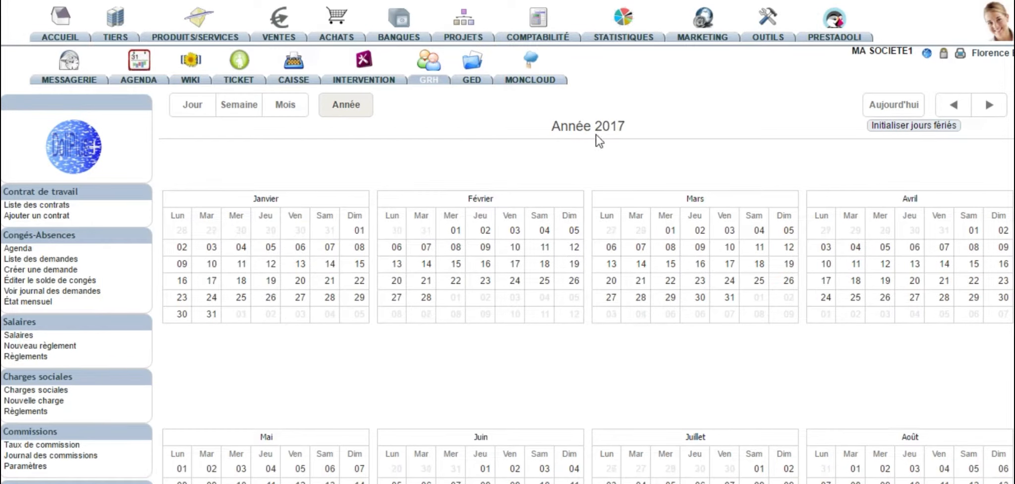
scroll(653, 227, down, 5)
scroll(652, 227, up, 5)
click(903, 127)
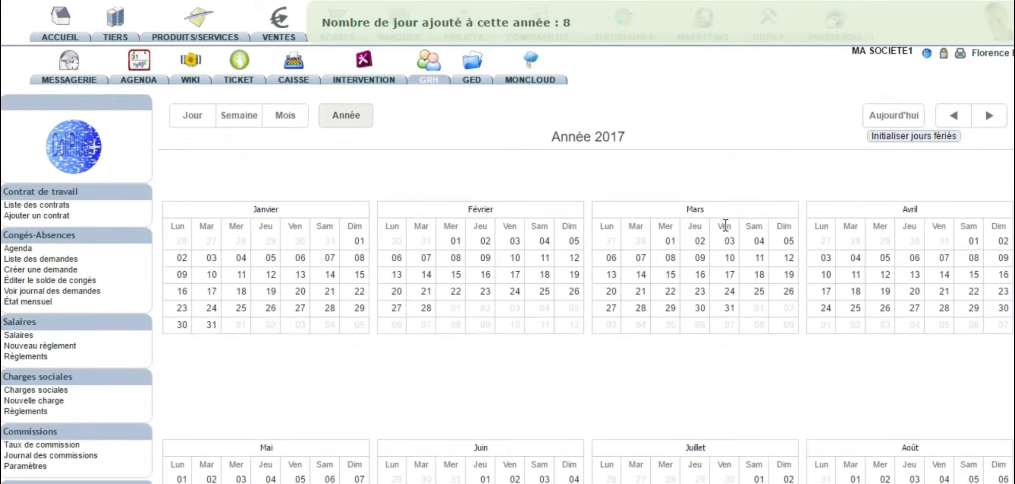
Check the public holidays marked in the 2017 calendar and in 2018.
scroll(431, 312, down, 8)
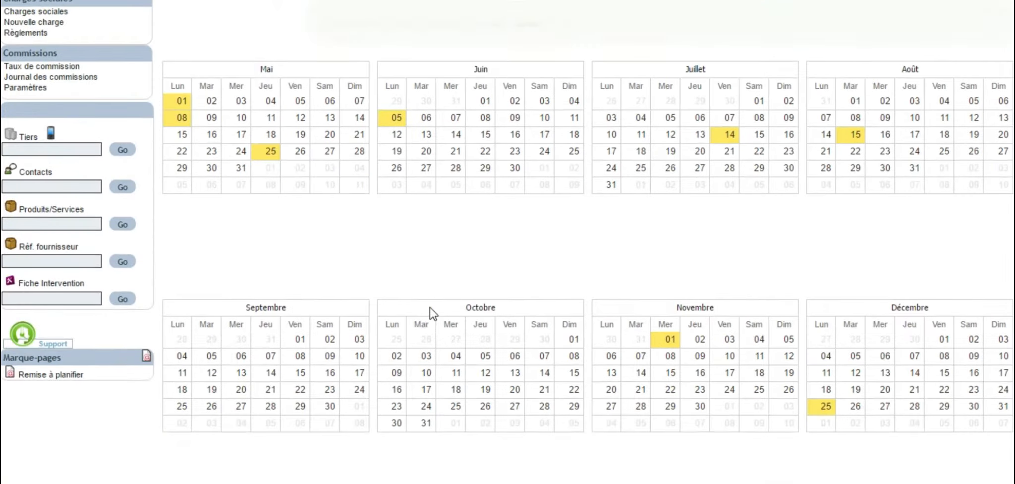
scroll(426, 315, up, 5)
scroll(481, 228, up, 3)
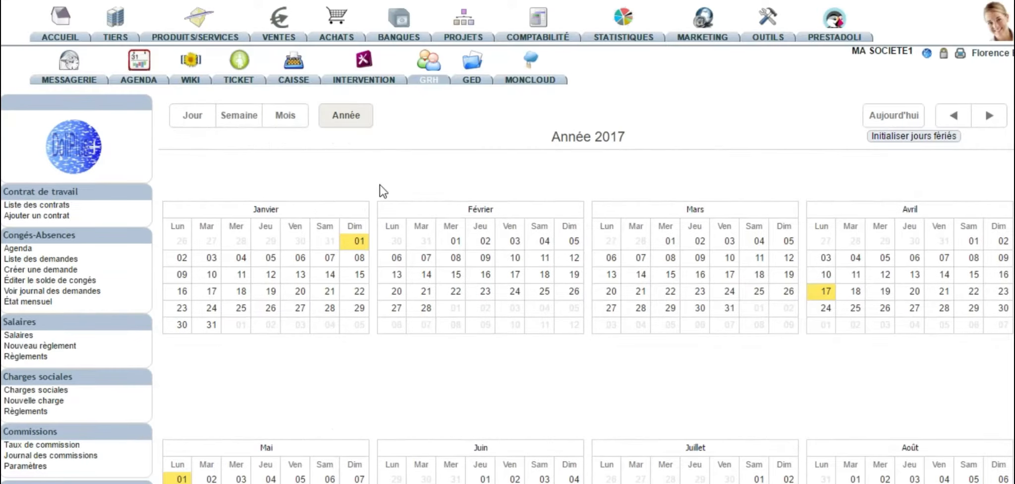
scroll(659, 225, down, 4)
scroll(659, 225, down, 1)
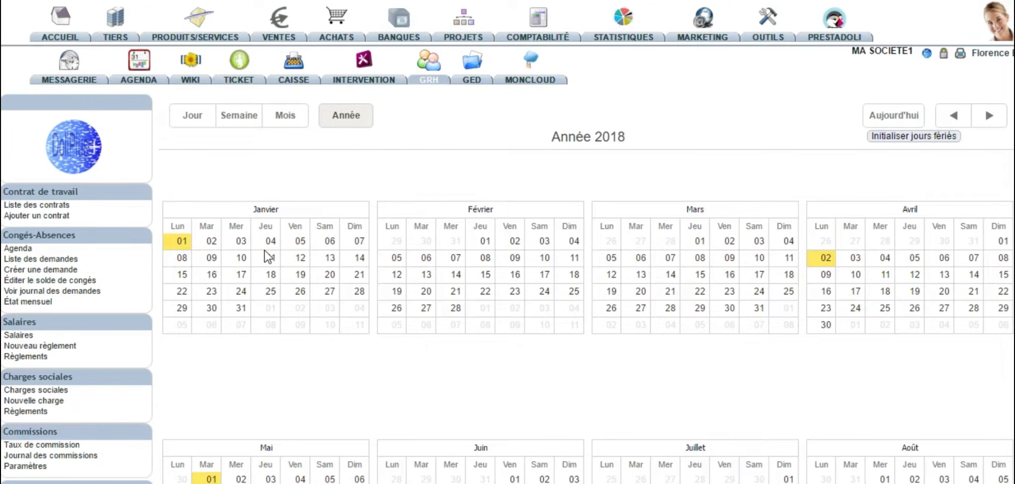
Return to the 2016 calendar and review the August closure period and the December dates.
click(949, 117)
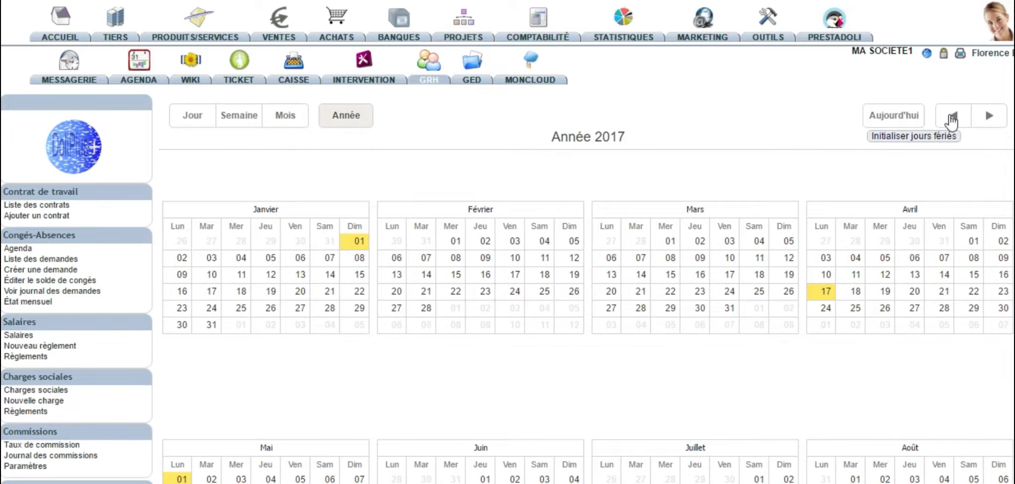
click(951, 117)
scroll(838, 168, down, 5)
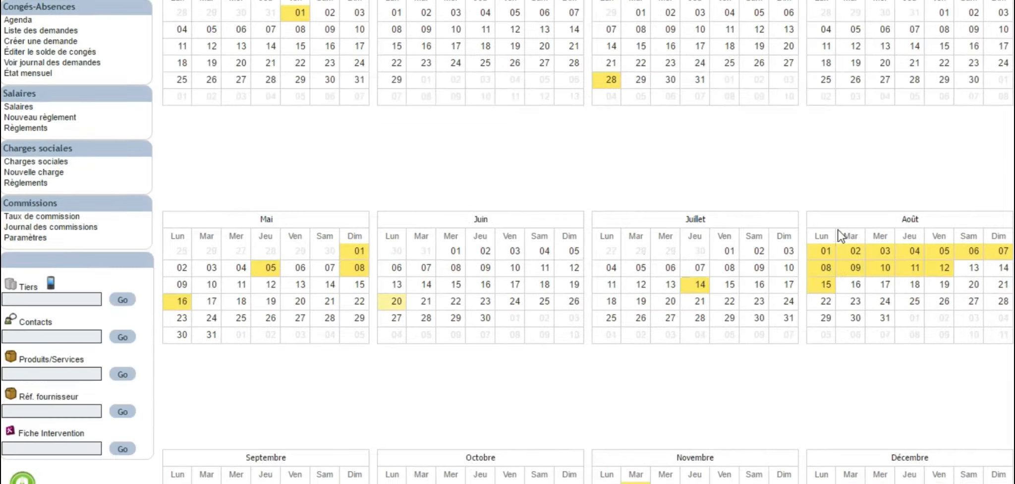
mouse_move(832, 250)
mouse_move(835, 290)
scroll(835, 290, down, 3)
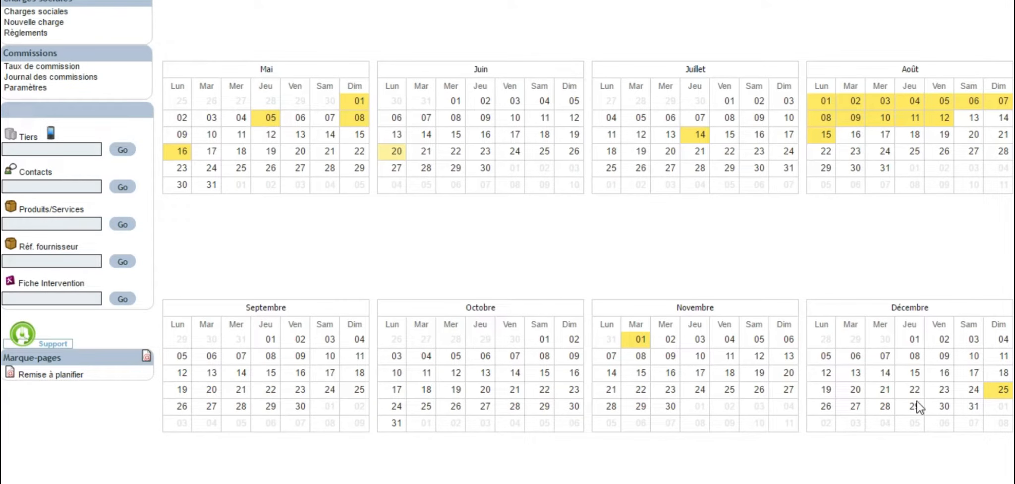
Add a full-day Fermeture event from 26 December to 31 December 2016 and save it.
click(826, 406)
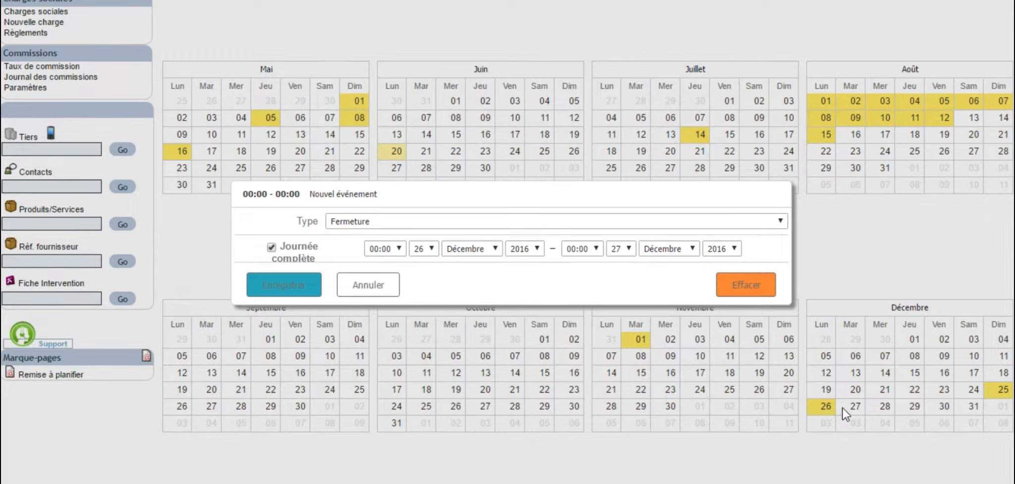
click(628, 251)
scroll(629, 397, down, 2)
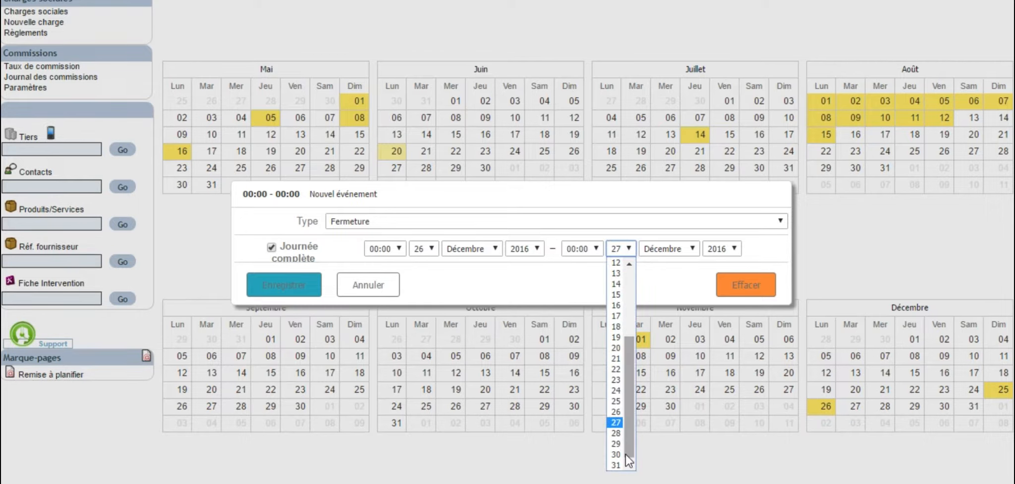
click(615, 464)
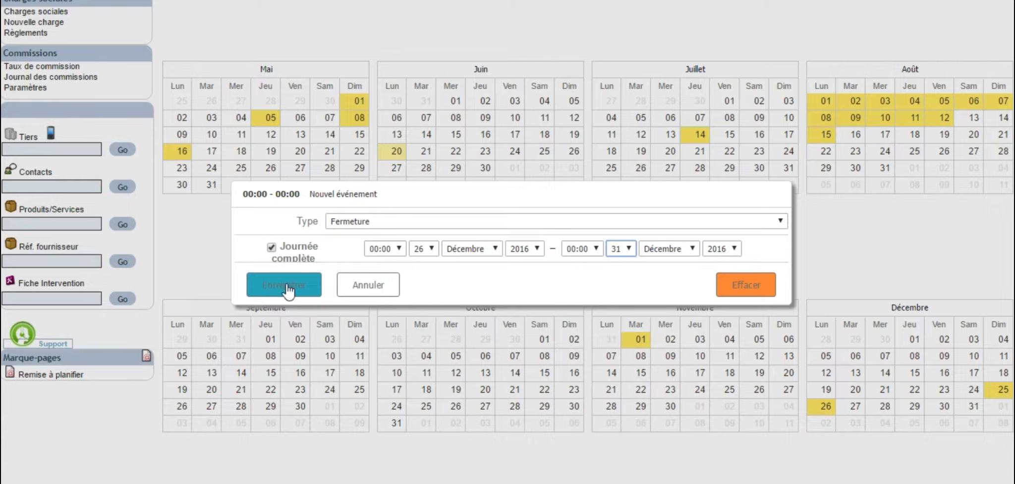
click(363, 221)
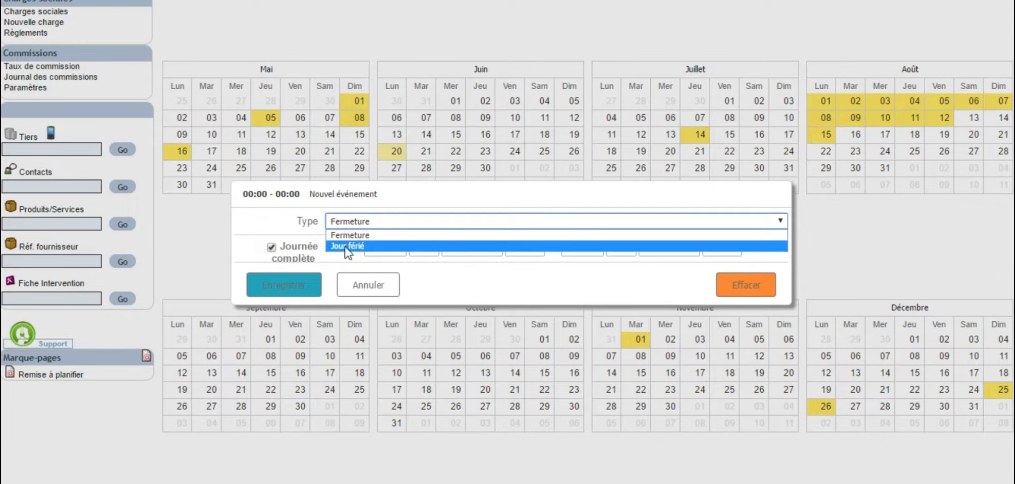
click(351, 236)
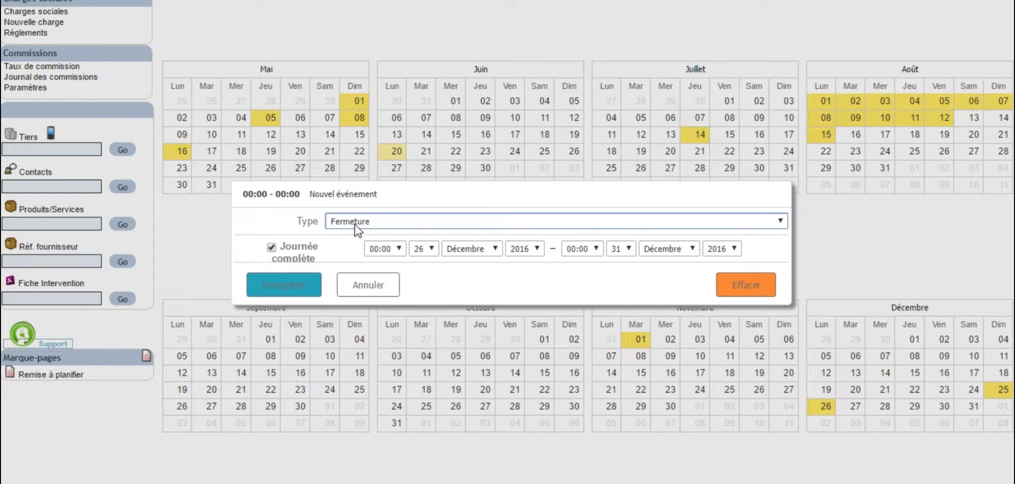
click(302, 293)
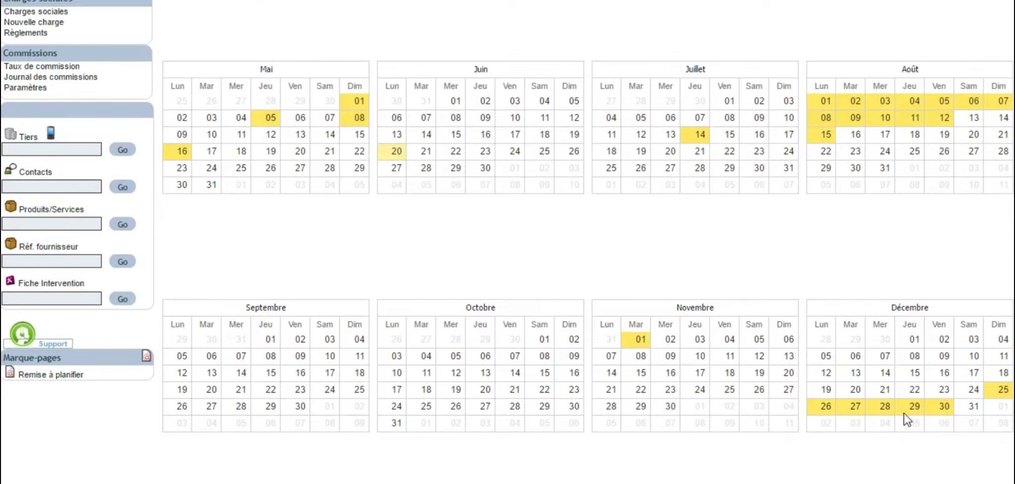
Check the dates of the late-December closure and the Noël holiday in the 2016 calendar.
mouse_move(913, 410)
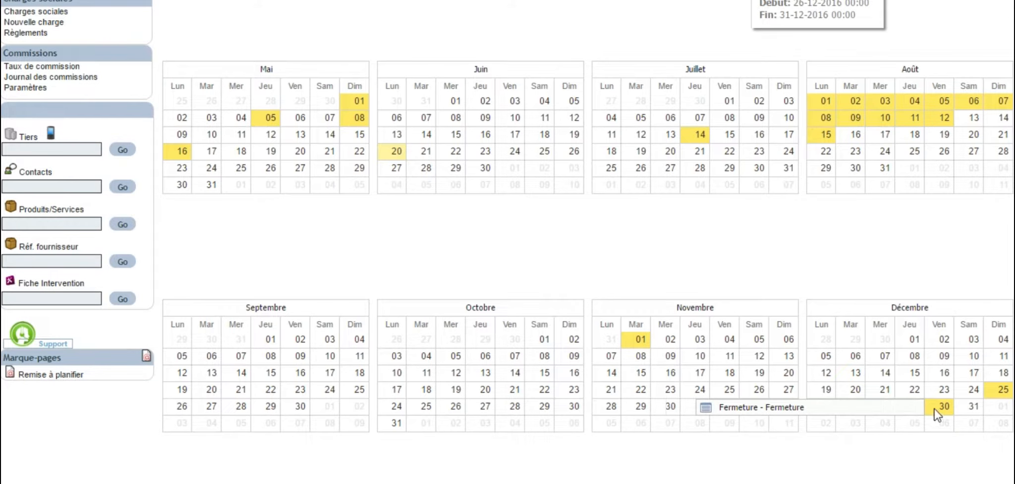
mouse_move(1002, 397)
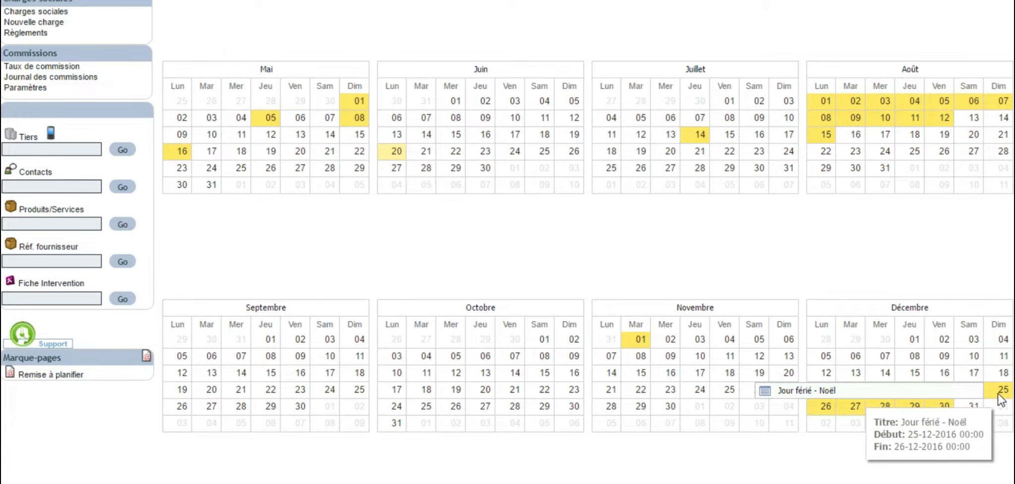
scroll(838, 347, up, 8)
scroll(839, 347, down, 5)
scroll(838, 341, up, 5)
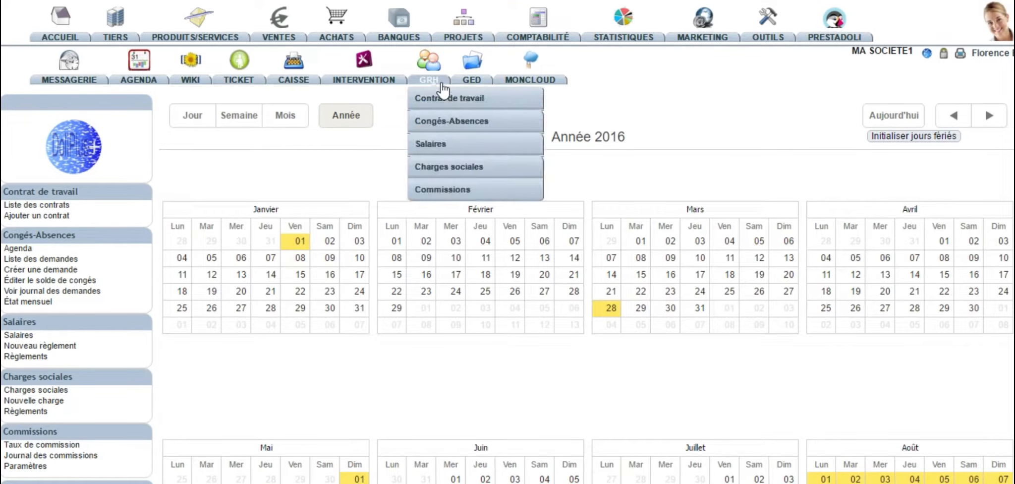
Open the general events agenda in year view and check its New Year's Day holiday and August closure entries.
mouse_move(139, 79)
mouse_move(149, 98)
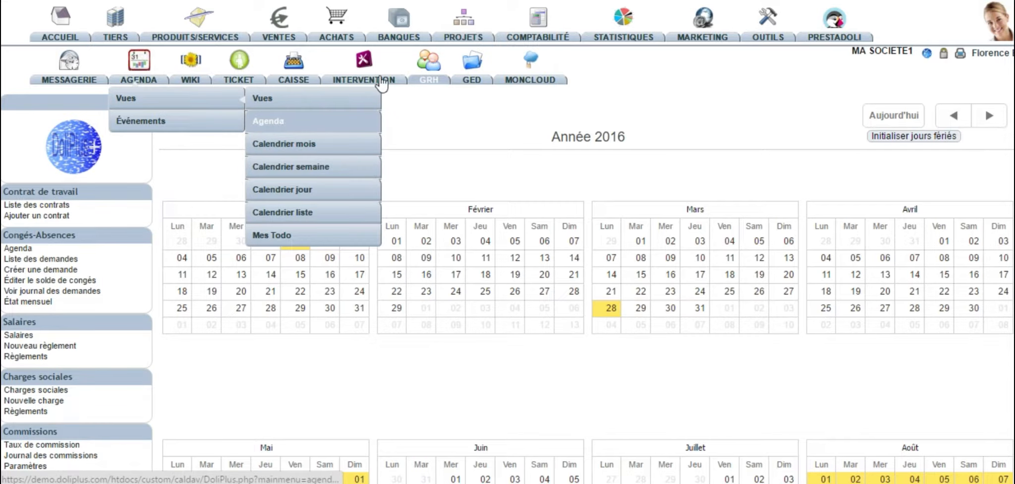
click(284, 125)
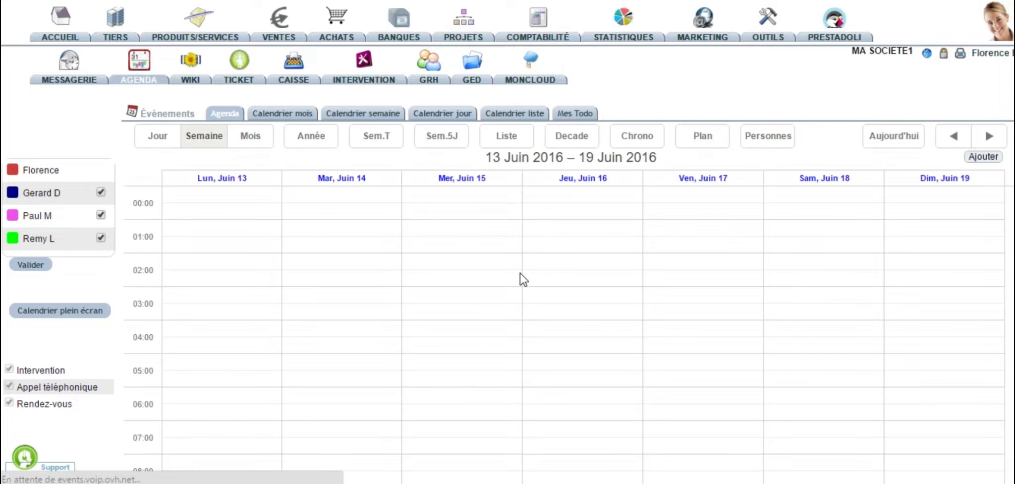
click(320, 148)
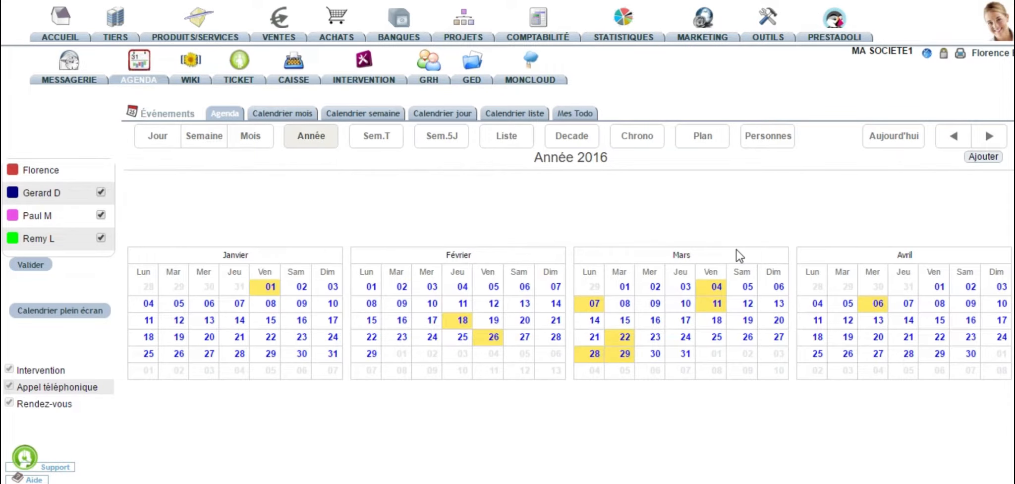
scroll(738, 256, down, 5)
mouse_move(272, 64)
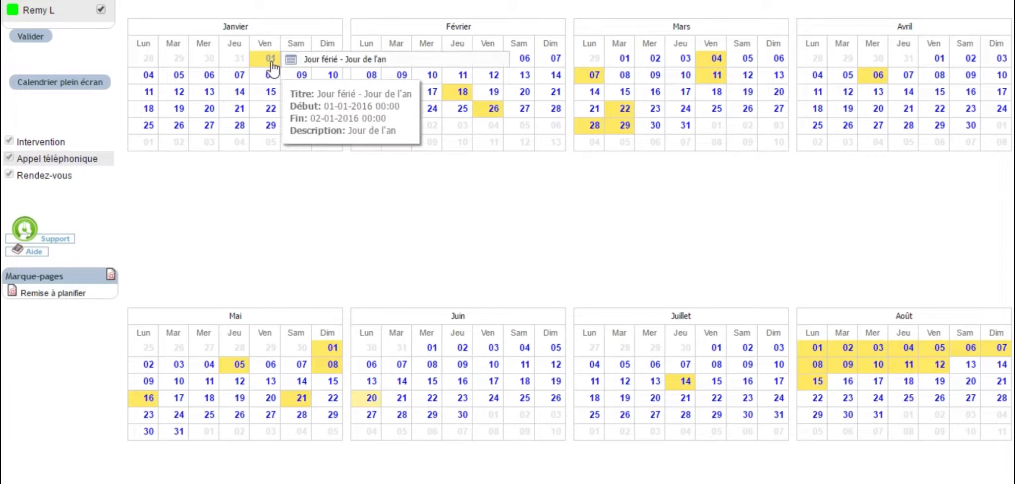
mouse_move(839, 362)
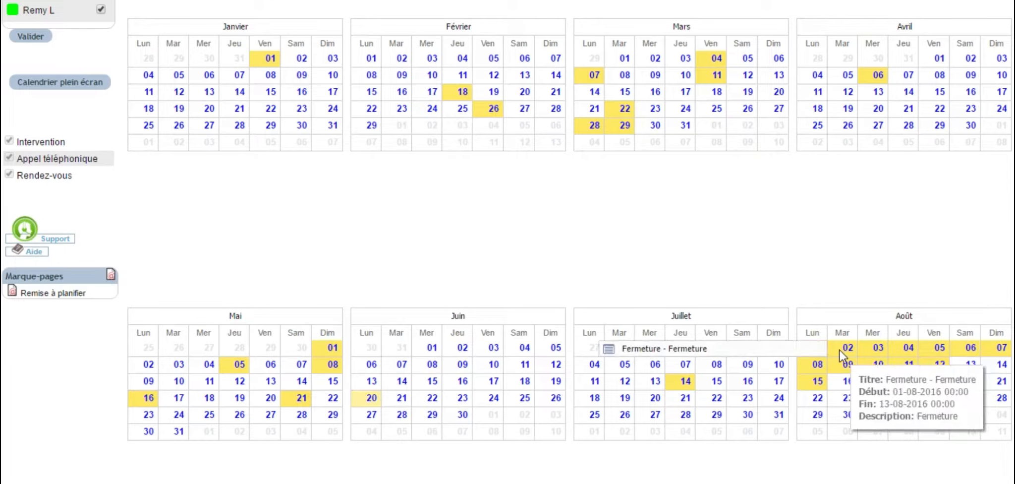
View the closure on 2 August 2016 in the day view and across the week of 1 to 7 August.
click(838, 356)
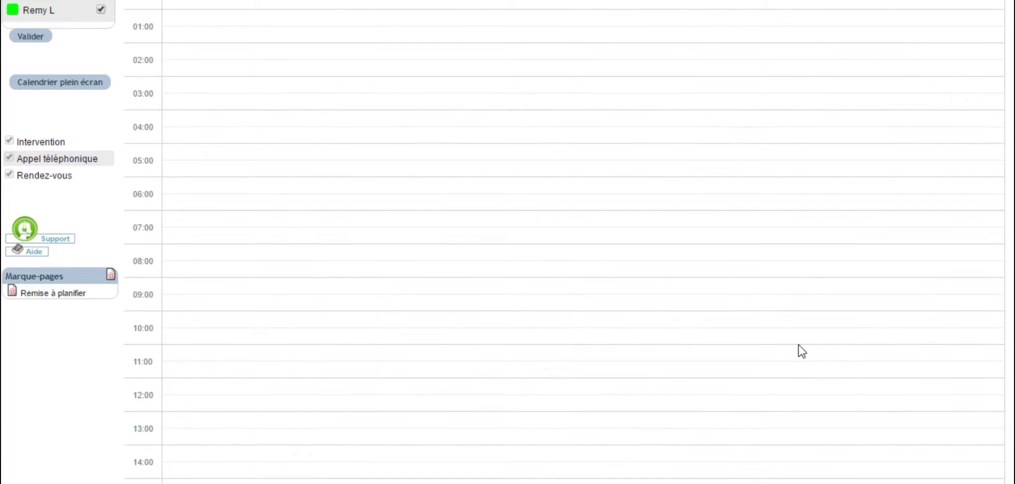
scroll(697, 336, up, 3)
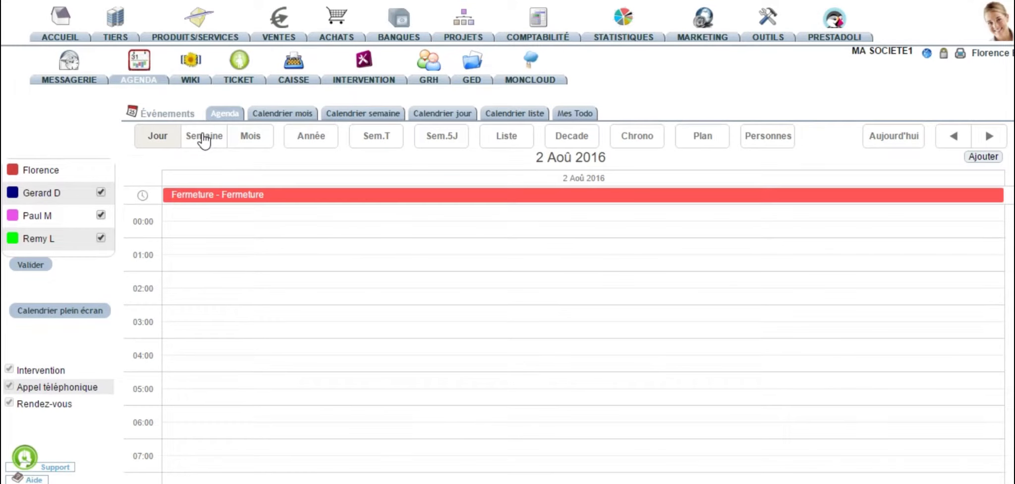
click(204, 139)
mouse_move(287, 199)
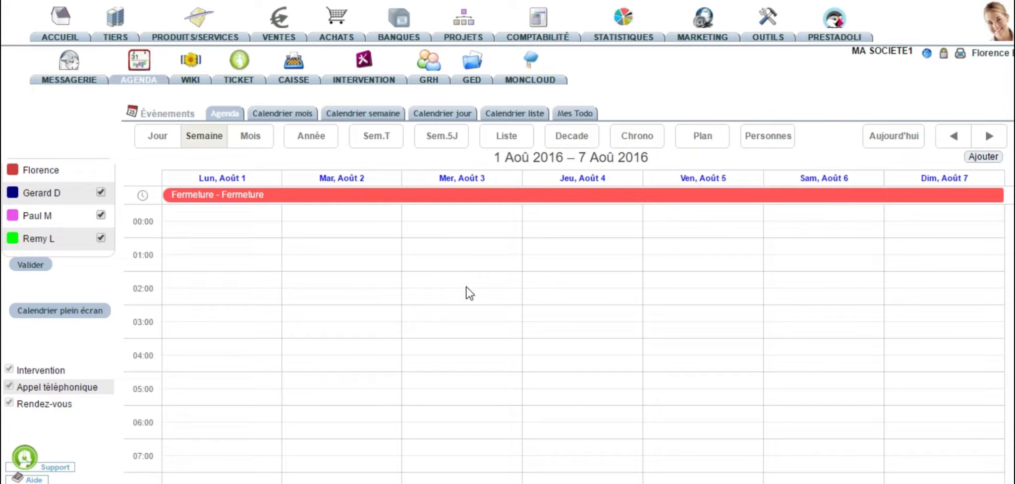
Review the employees' leave balances, including the signed-in user's own leave and absence record.
mouse_move(487, 201)
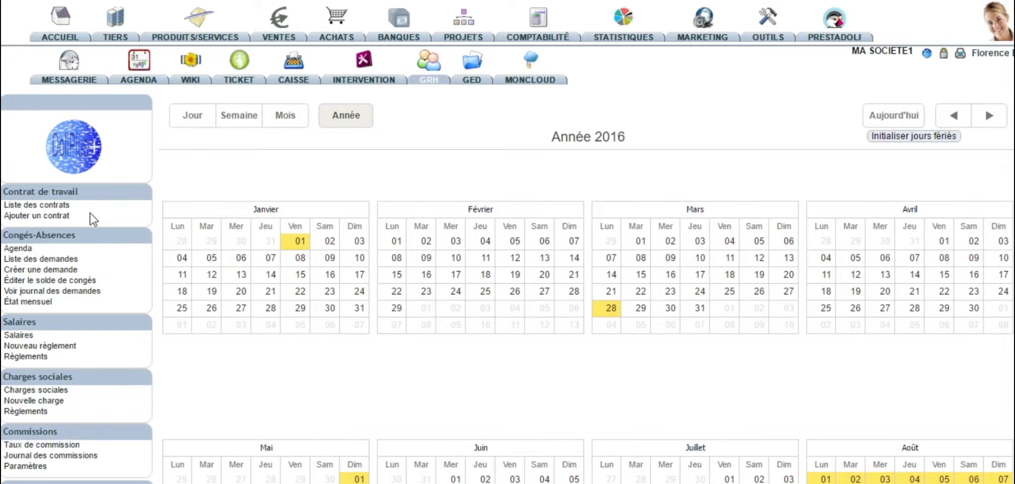
click(29, 280)
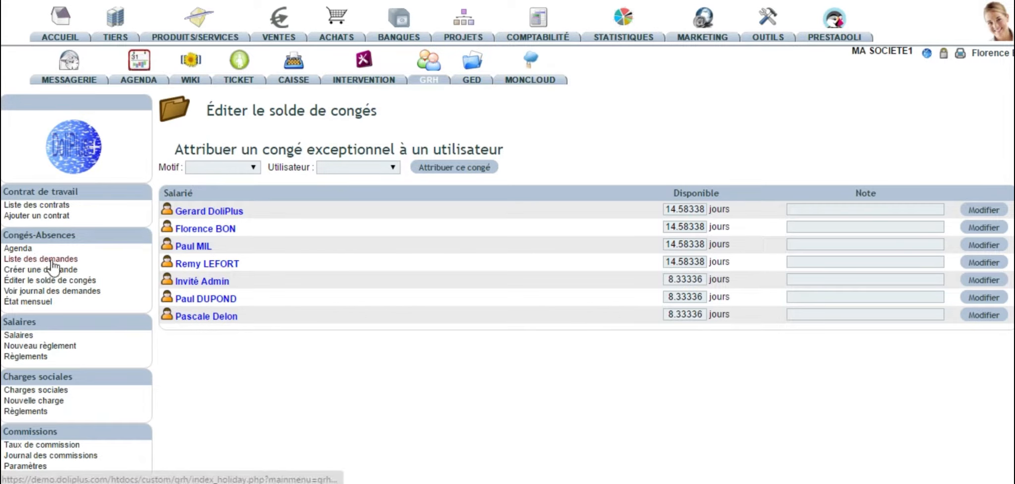
mouse_move(431, 64)
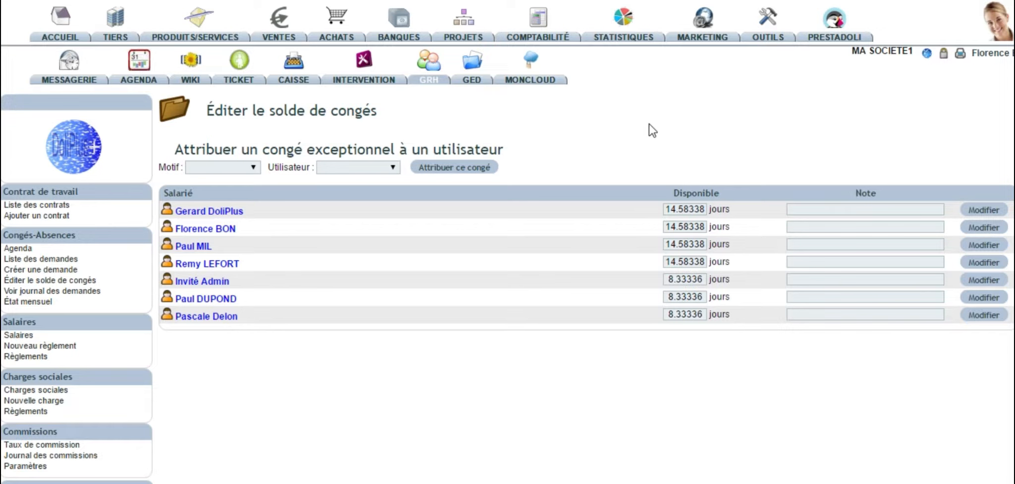
mouse_move(1005, 63)
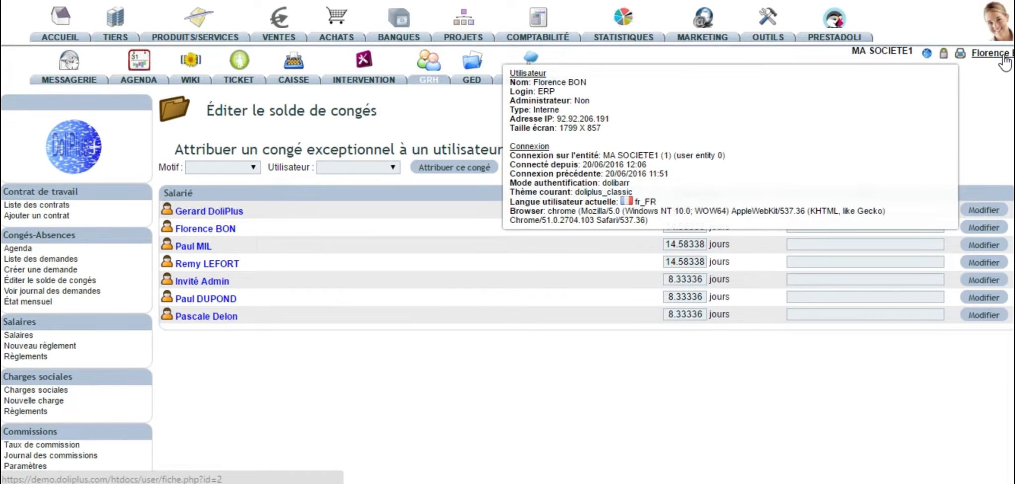
click(1005, 58)
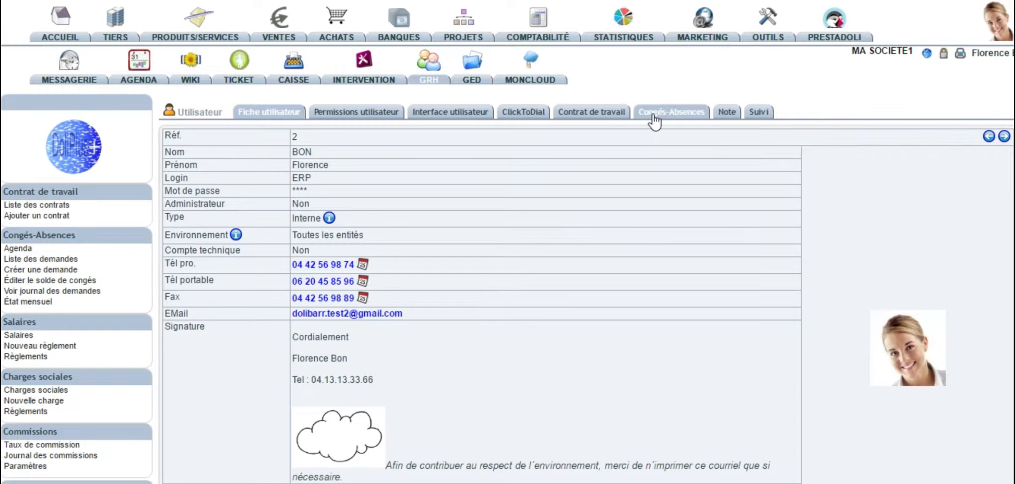
click(669, 114)
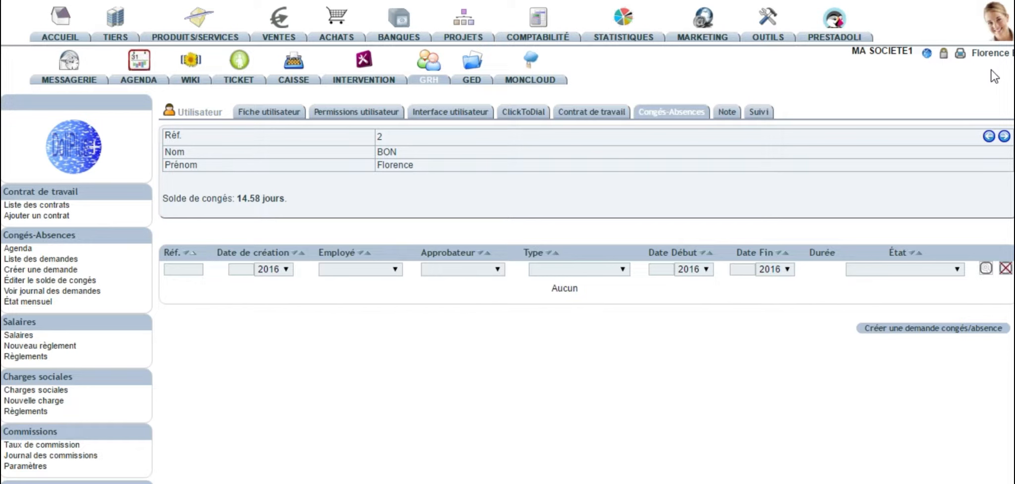
Start a leave request from the signed-in user's record, running from 04/07/2016 to 08/07/2016.
mouse_move(430, 91)
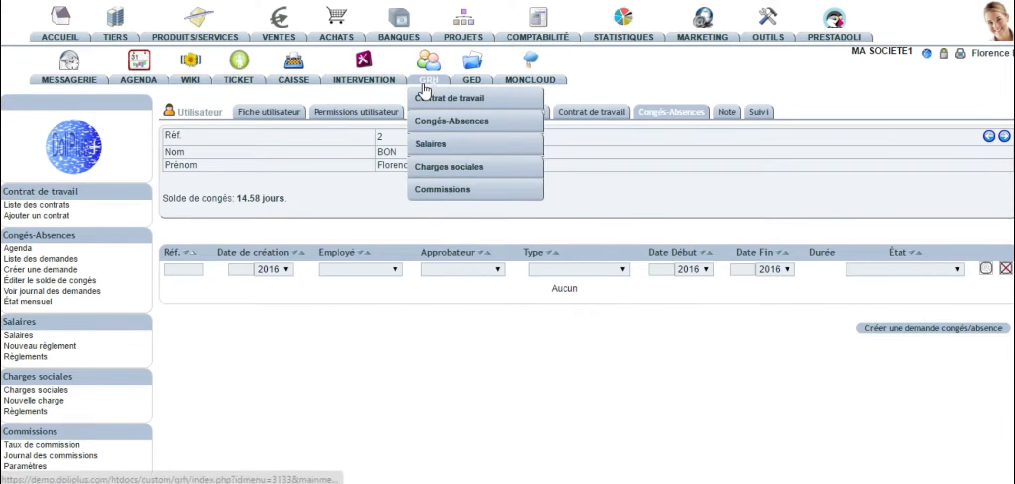
click(899, 327)
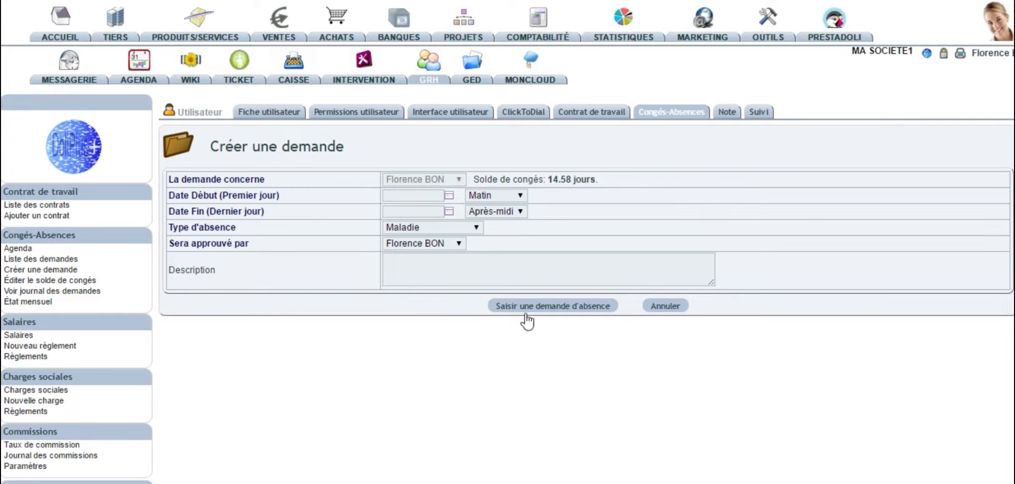
click(450, 197)
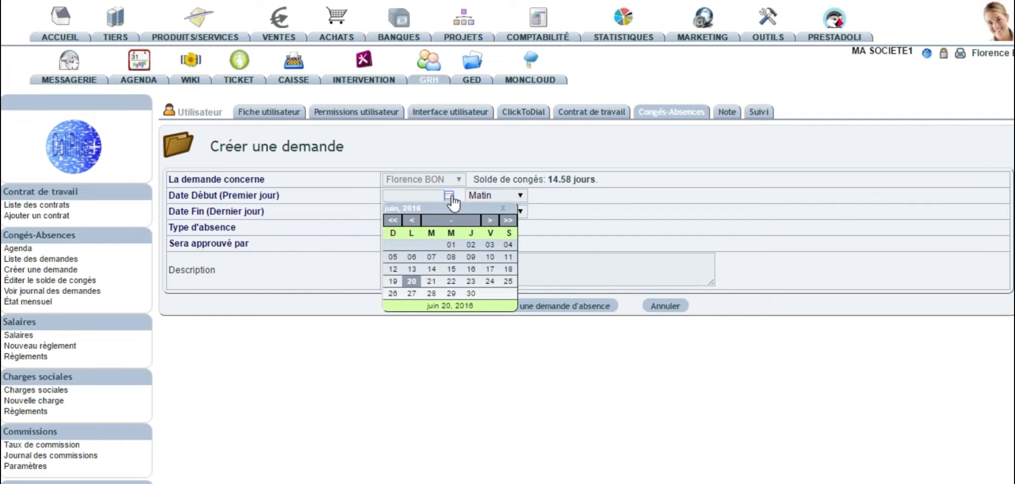
click(489, 220)
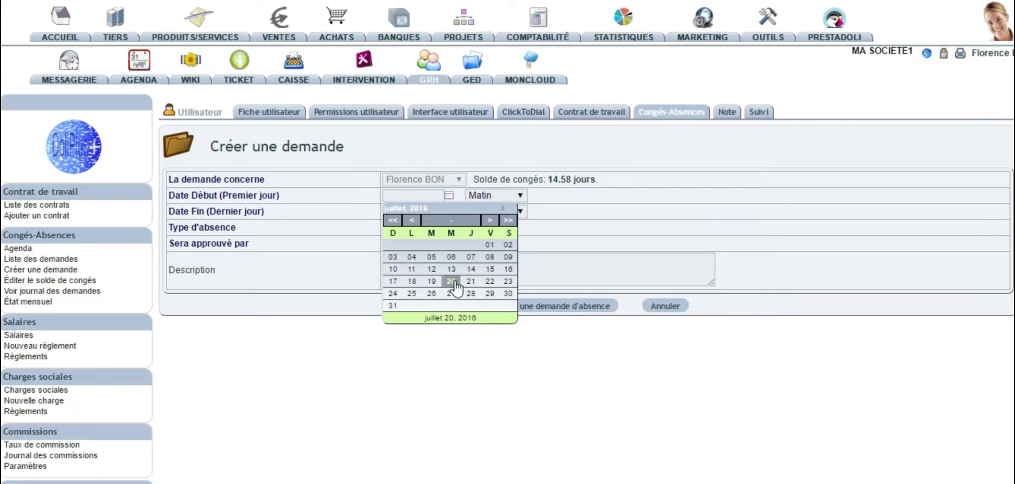
click(411, 256)
click(448, 211)
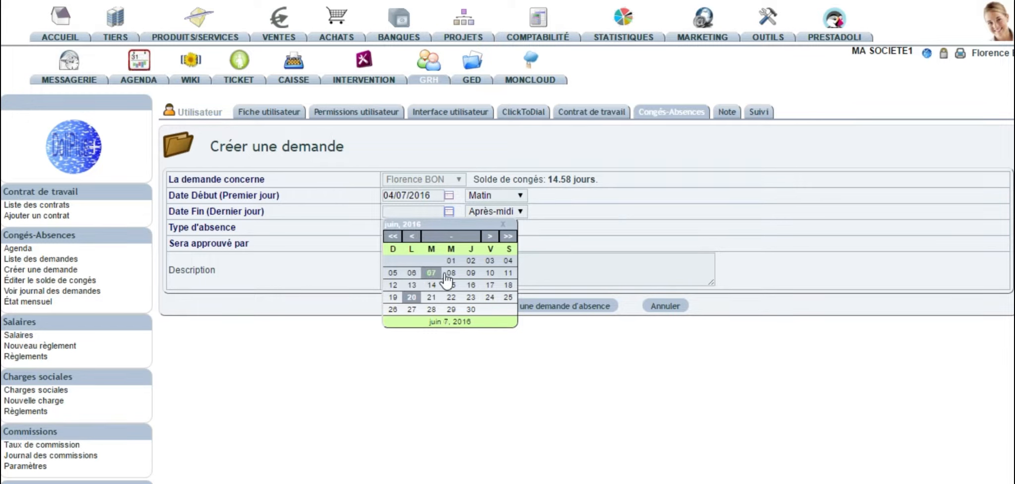
click(491, 236)
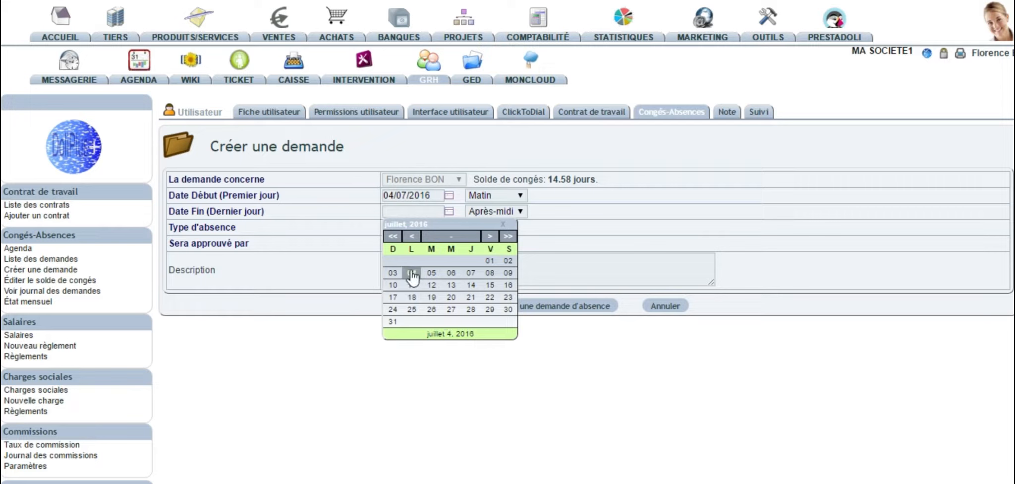
click(490, 274)
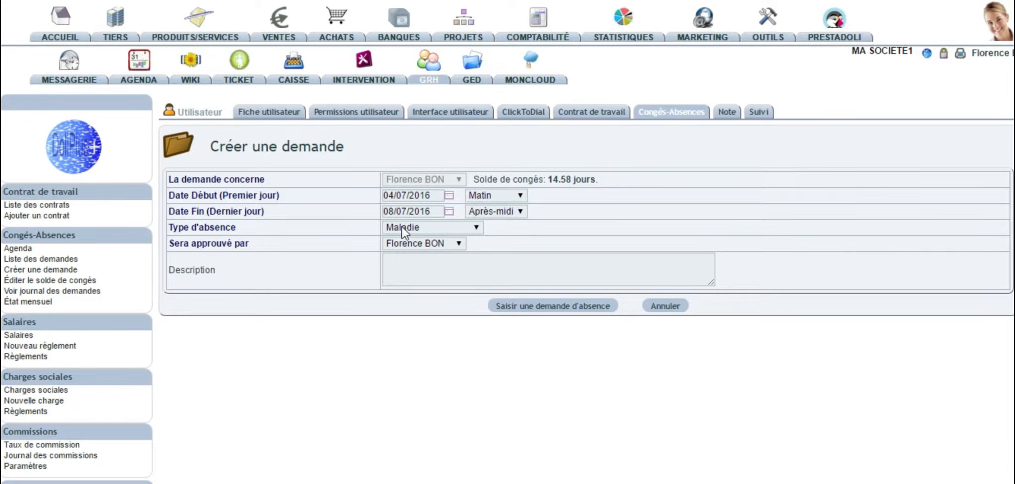
Set the request's absence type to Congés and select the manager as its approver.
click(428, 228)
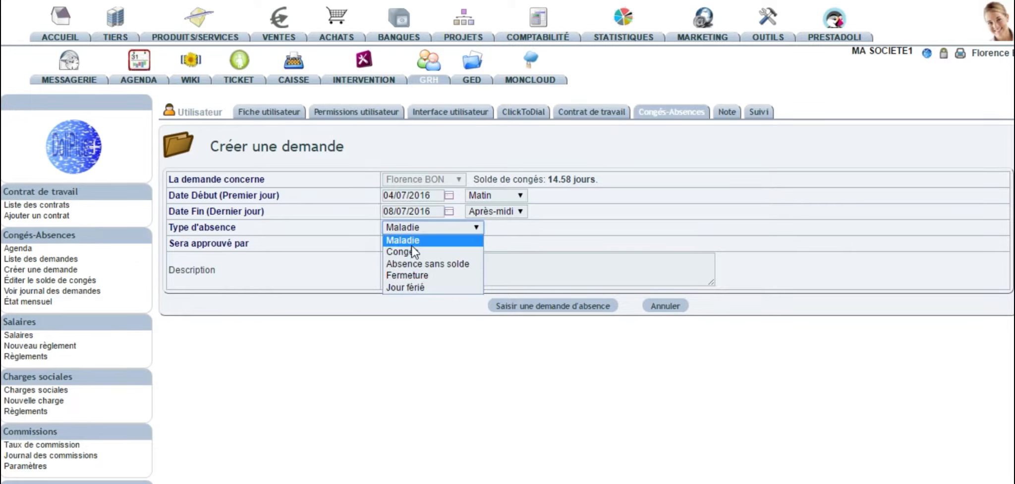
click(415, 247)
click(421, 229)
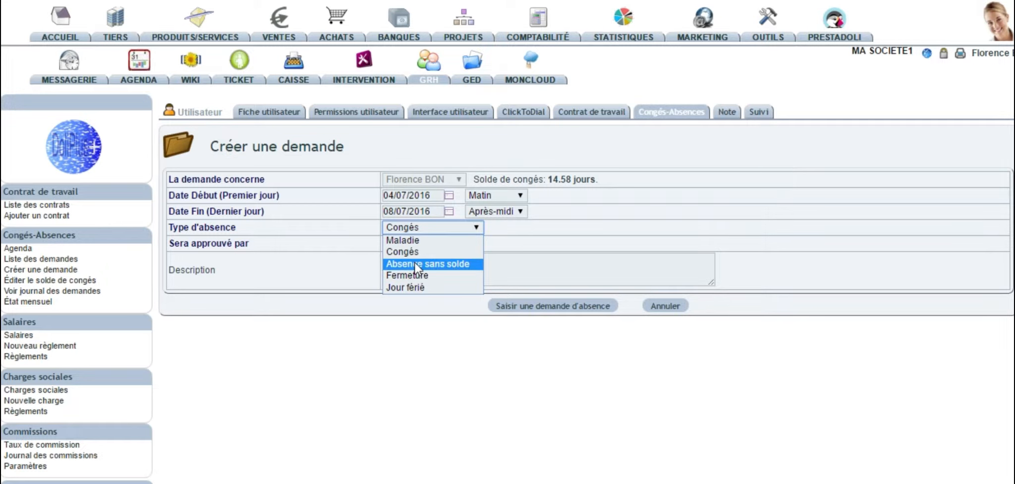
click(427, 252)
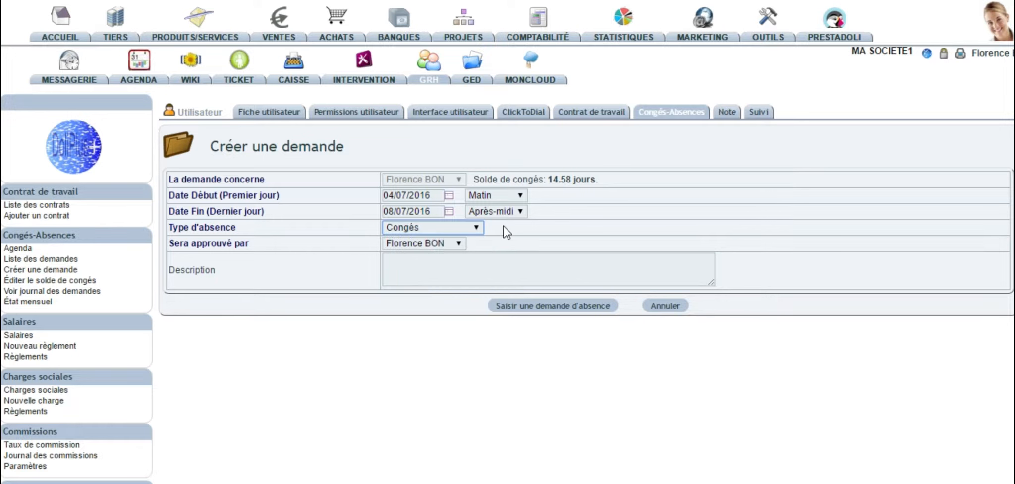
click(447, 243)
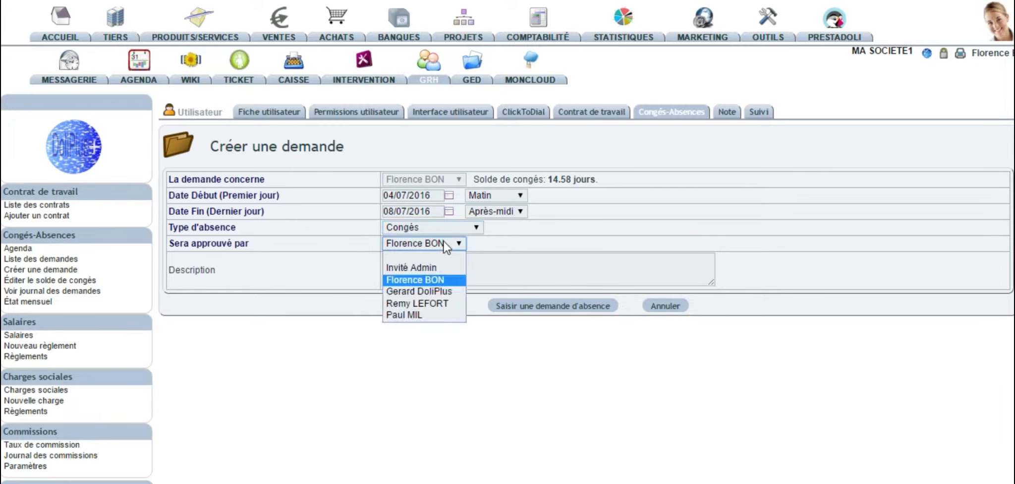
click(433, 289)
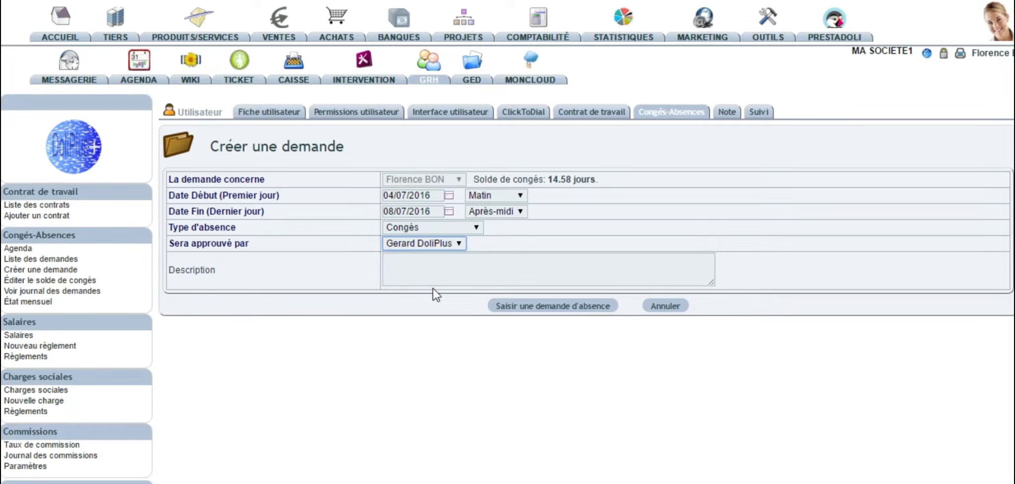
Describe the request as "vive le soleil...", submit it and validate it for approval.
click(447, 265)
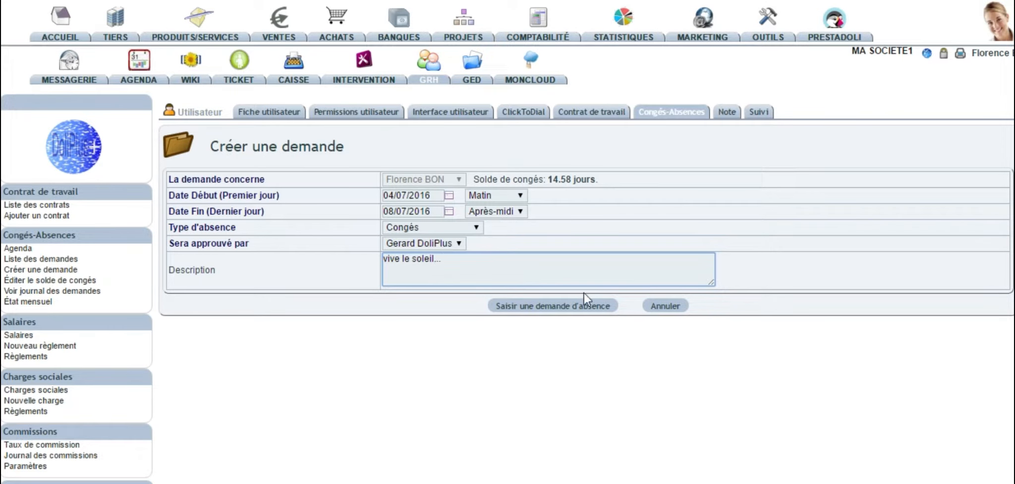
click(574, 307)
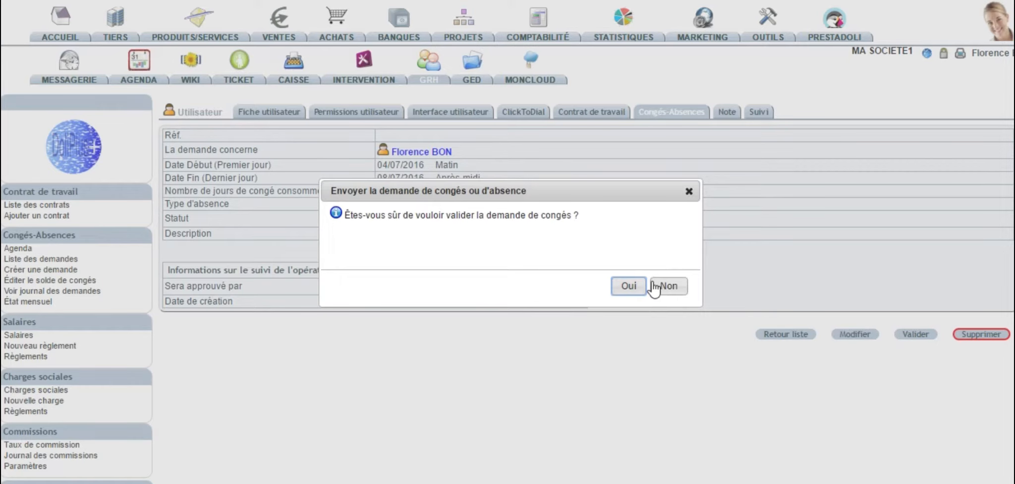
click(617, 286)
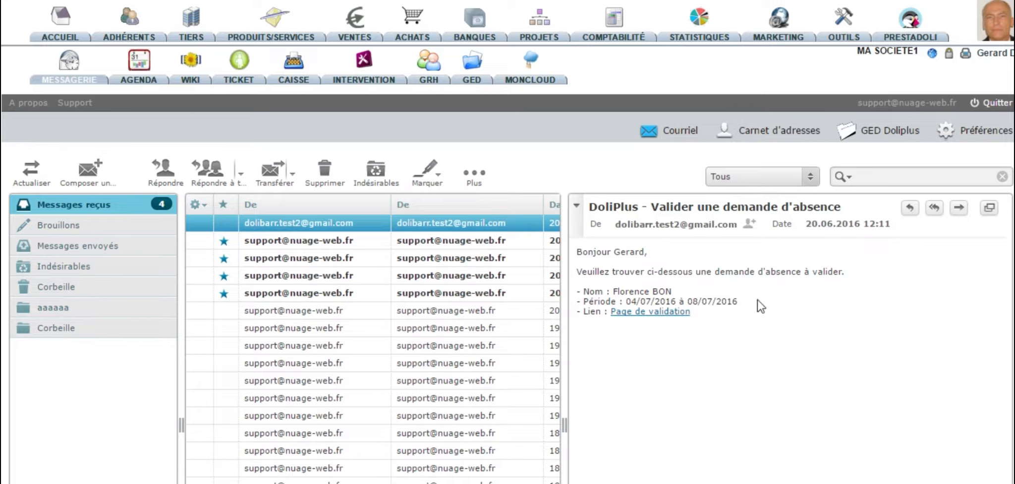
As the approver, open the leave request from the notification e-mail and approve it.
click(652, 313)
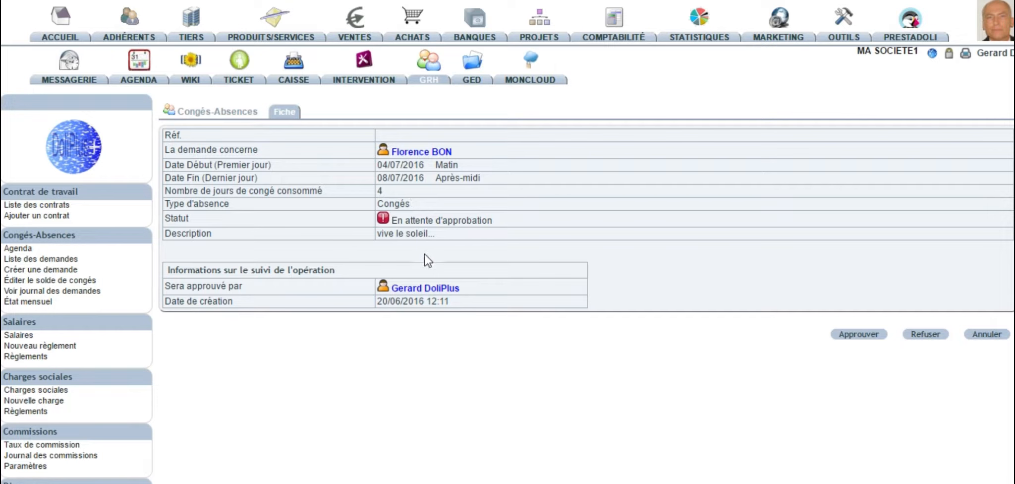
click(868, 336)
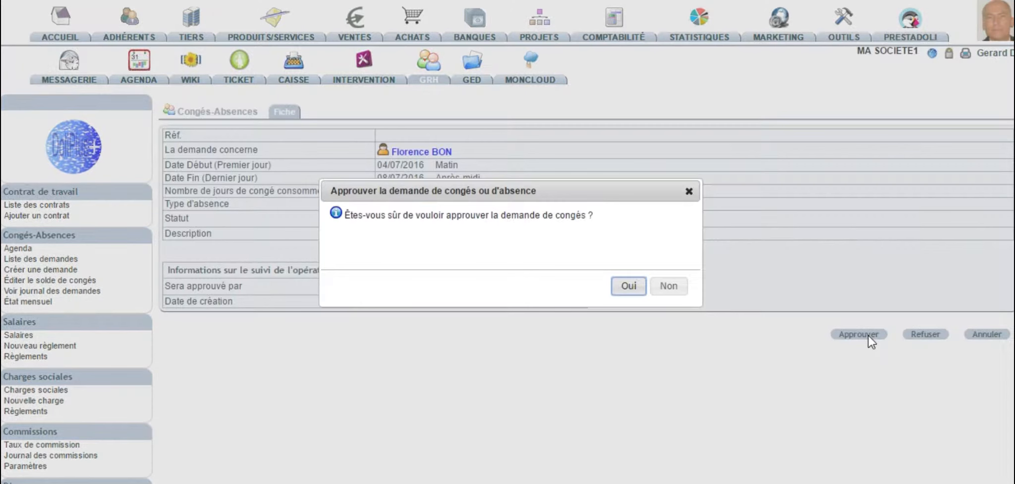
click(628, 287)
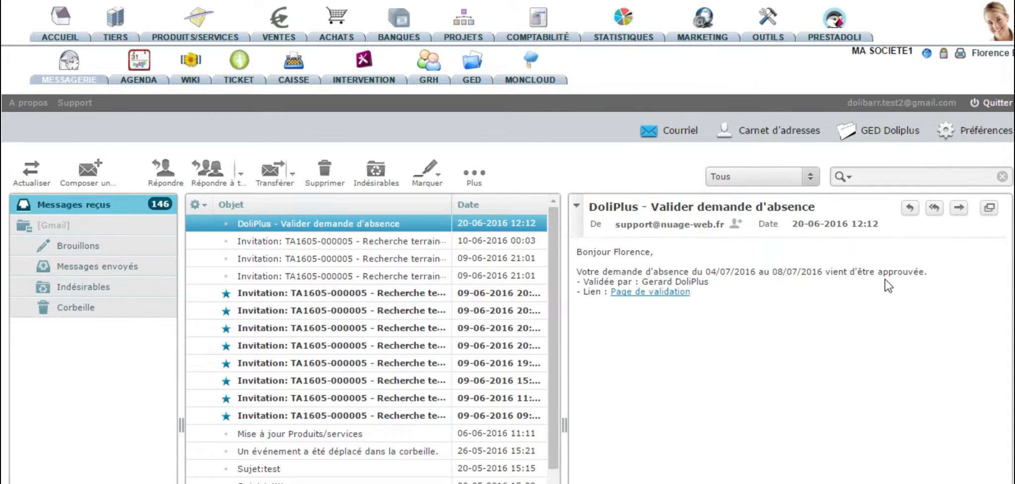
Follow the employee's approval e-mail link and check the early-July leave in the HR agenda's 2016 year view.
click(666, 296)
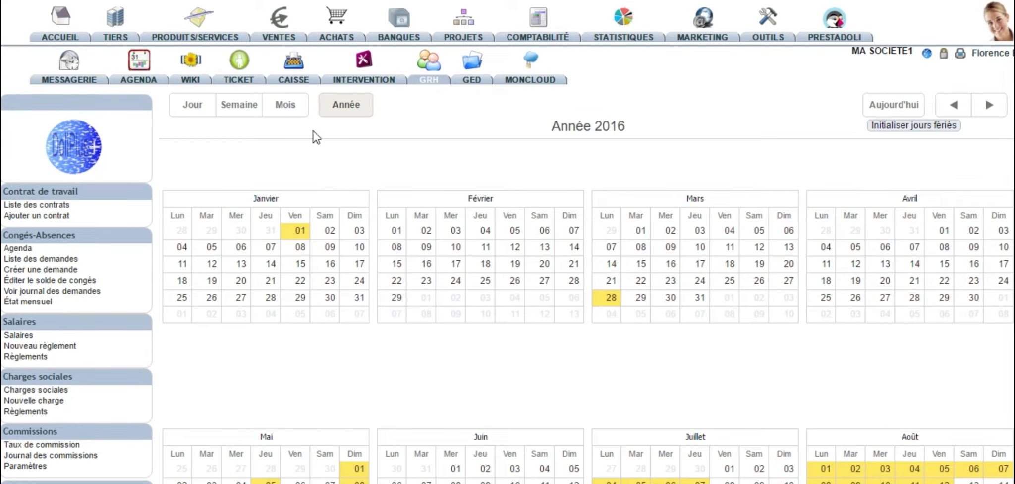
scroll(323, 328, down, 5)
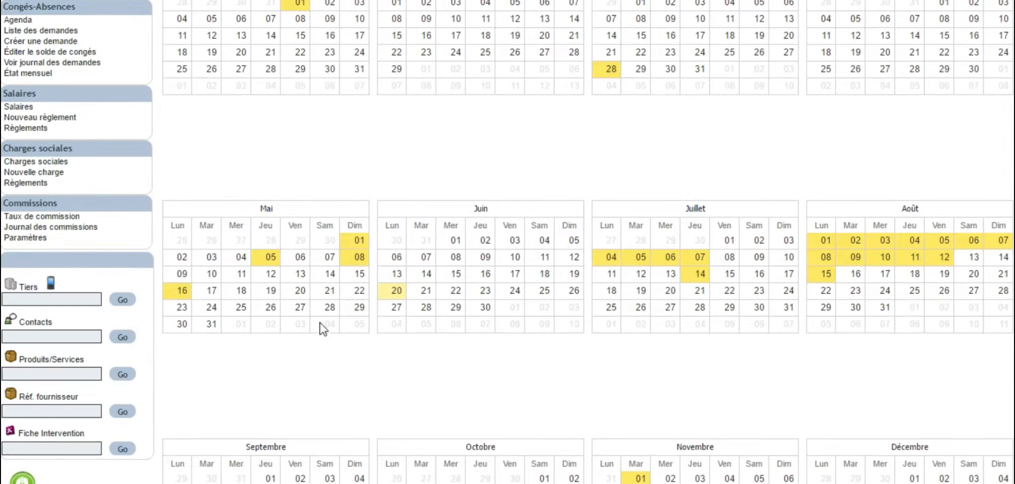
mouse_move(666, 260)
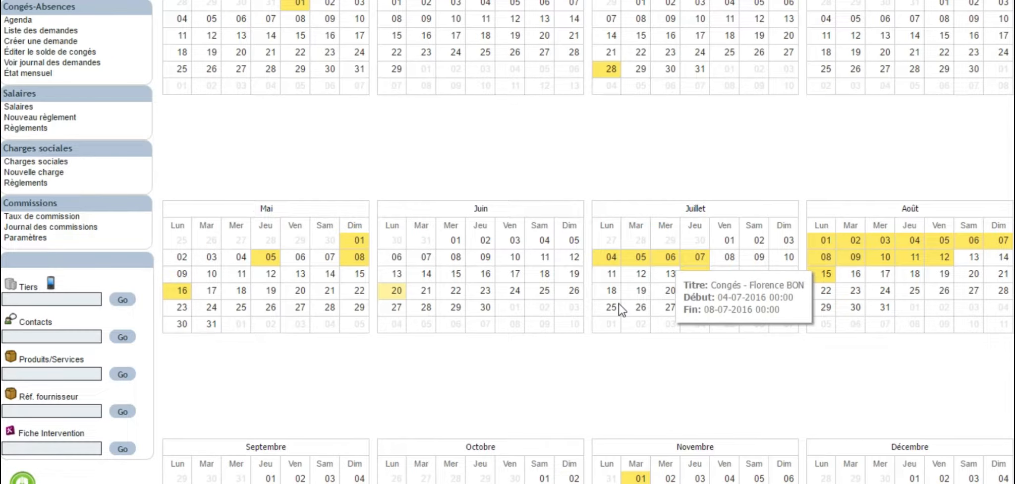
scroll(645, 283, up, 5)
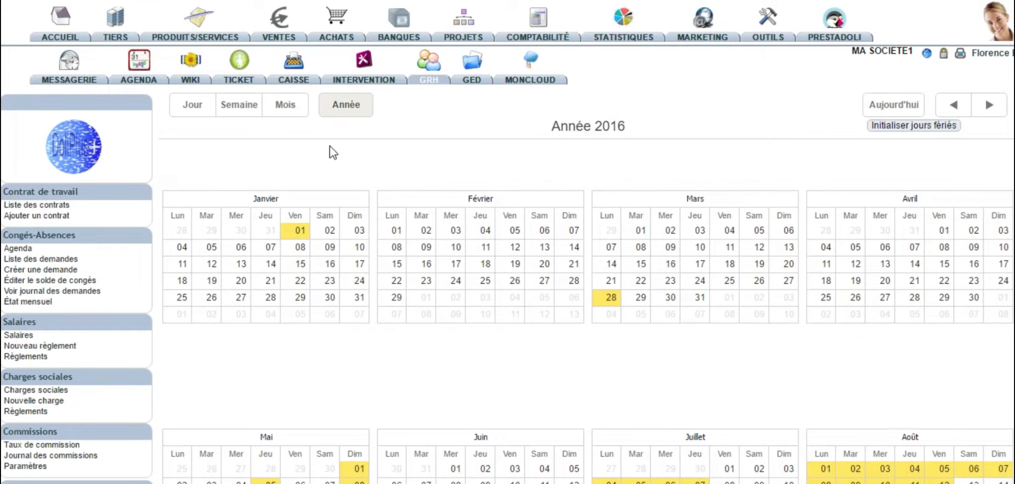
Check the employee's leave in the general events agenda for the week of 4 to 10 July 2016.
mouse_move(150, 95)
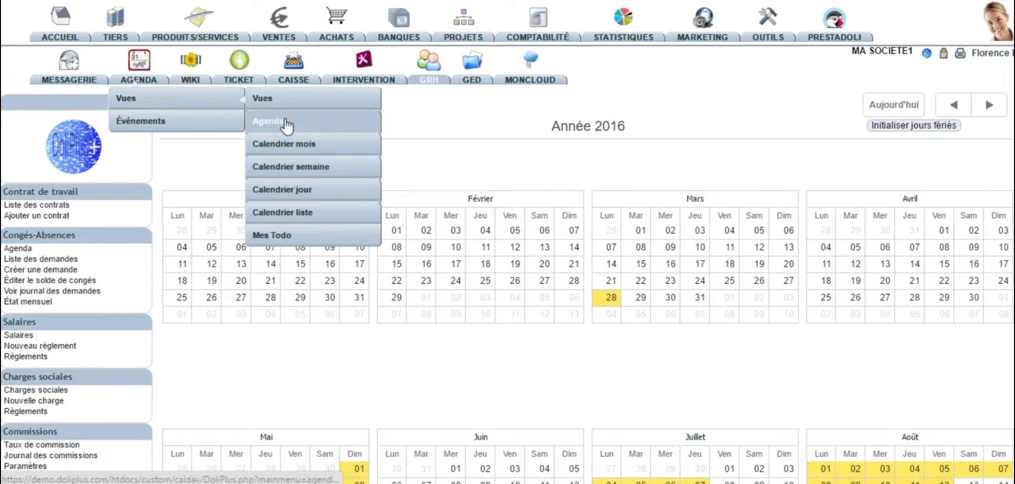
click(286, 121)
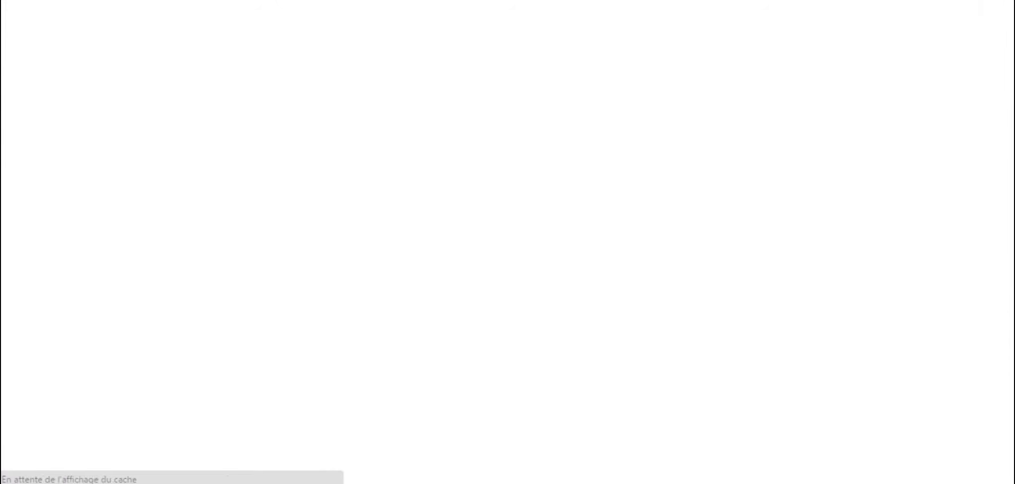
mouse_move(475, 200)
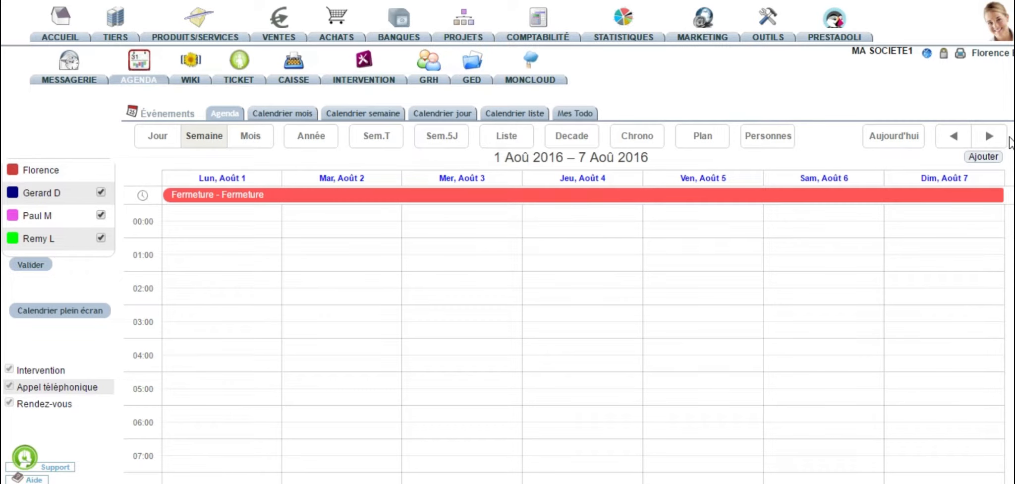
click(1005, 142)
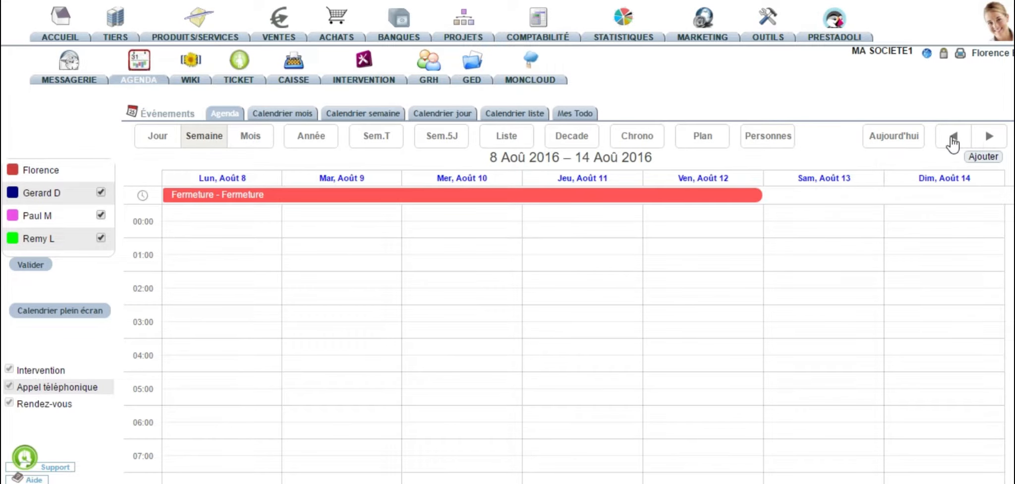
click(953, 143)
click(953, 142)
click(953, 143)
click(953, 143)
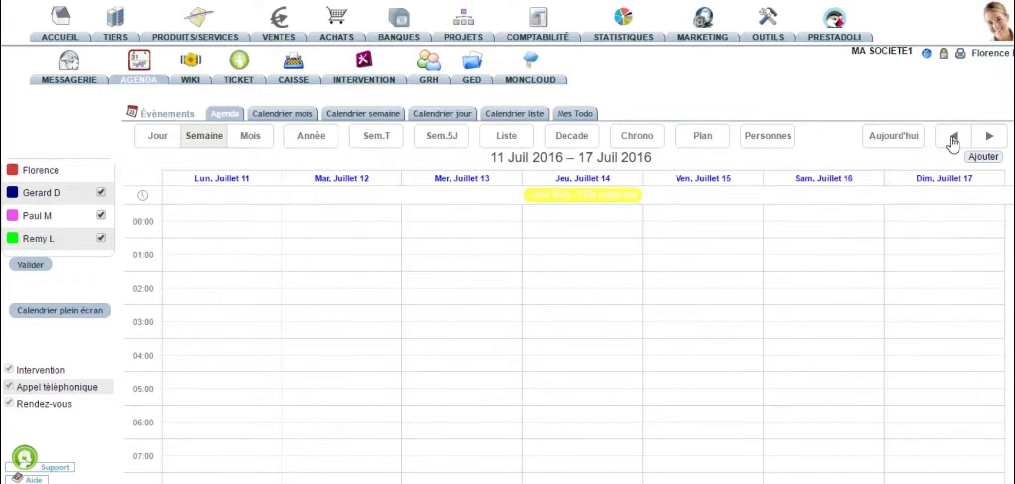
click(953, 143)
mouse_move(212, 200)
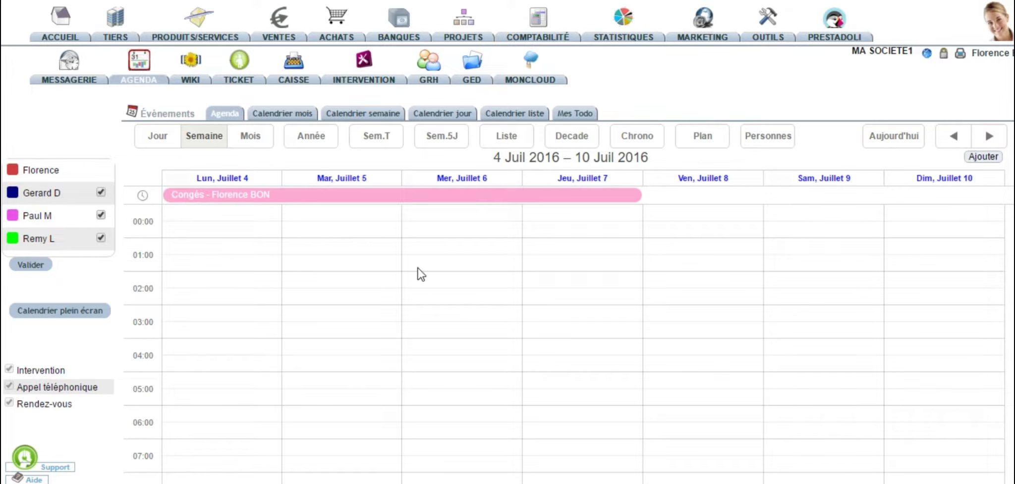
mouse_move(366, 198)
Check the list of leave and absence requests in HR and the leave balances available to each employee.
click(35, 261)
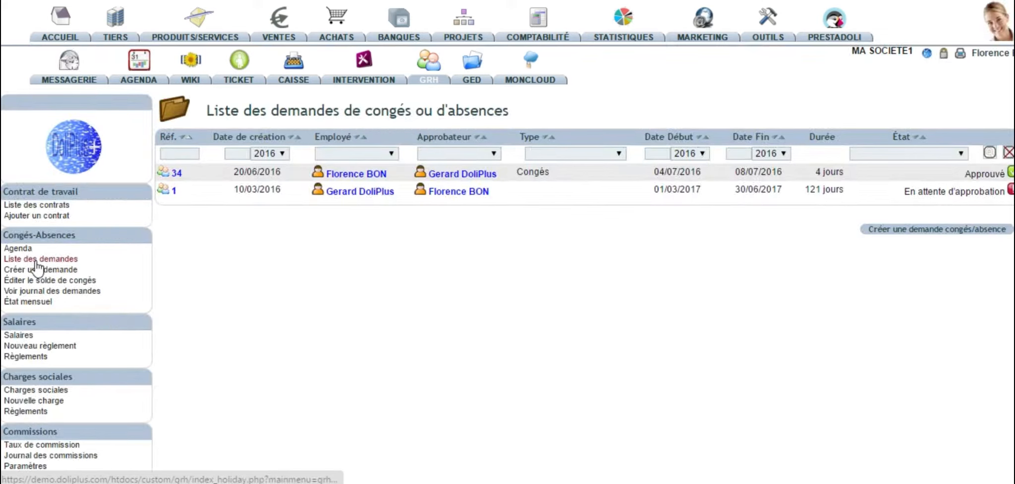
click(36, 262)
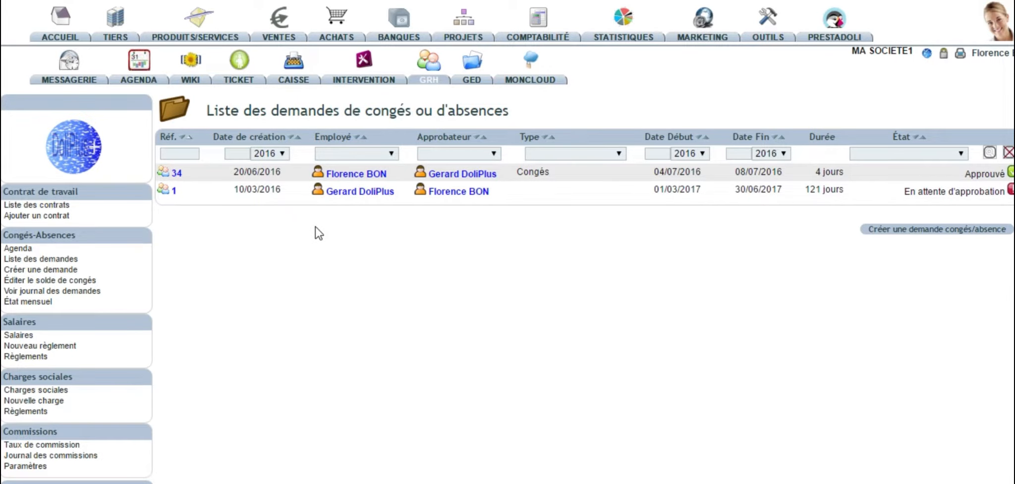
click(85, 280)
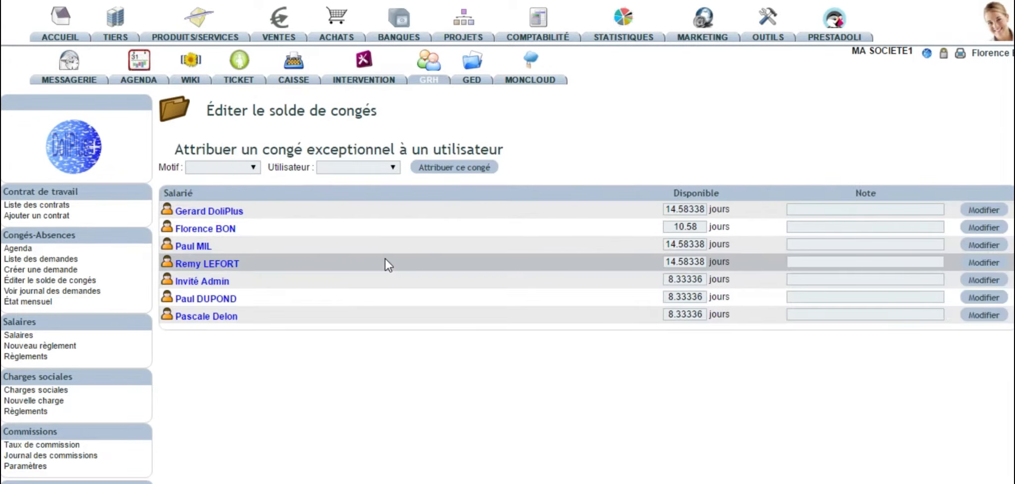
Check the log of leave balance updates and display the monthly leave statement for juillet 2016.
click(52, 291)
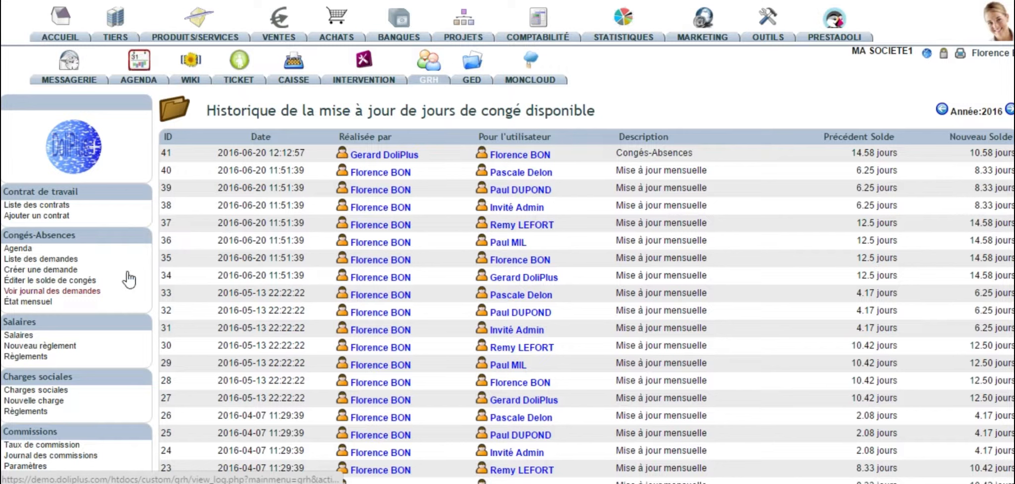
click(22, 302)
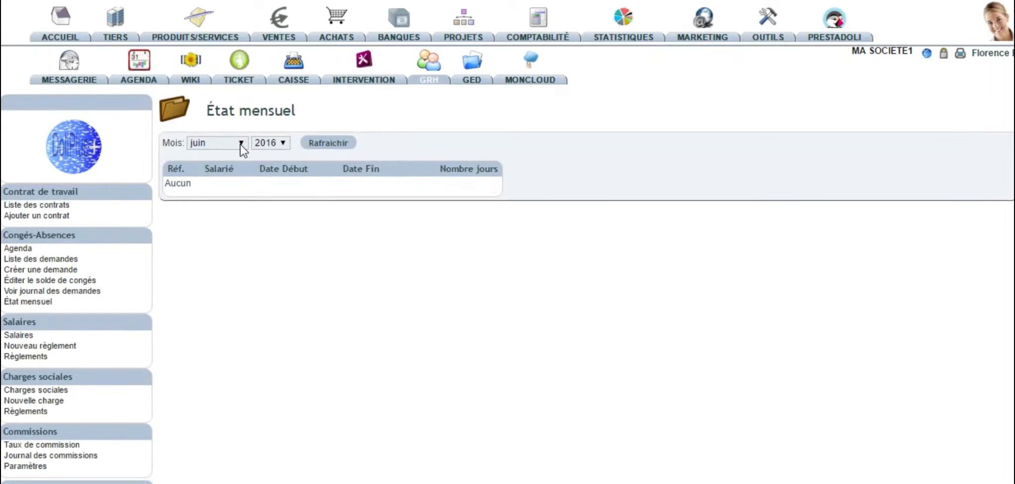
click(353, 144)
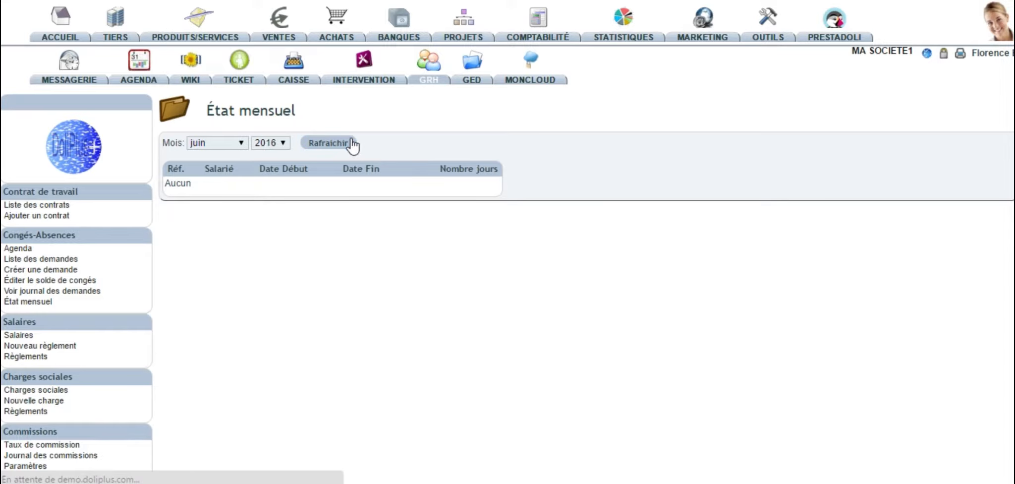
click(228, 149)
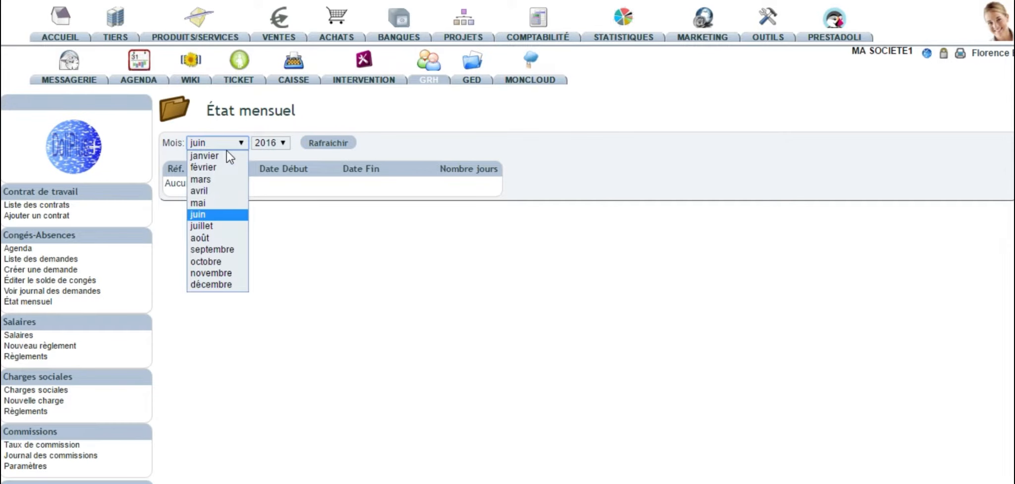
click(219, 226)
click(325, 145)
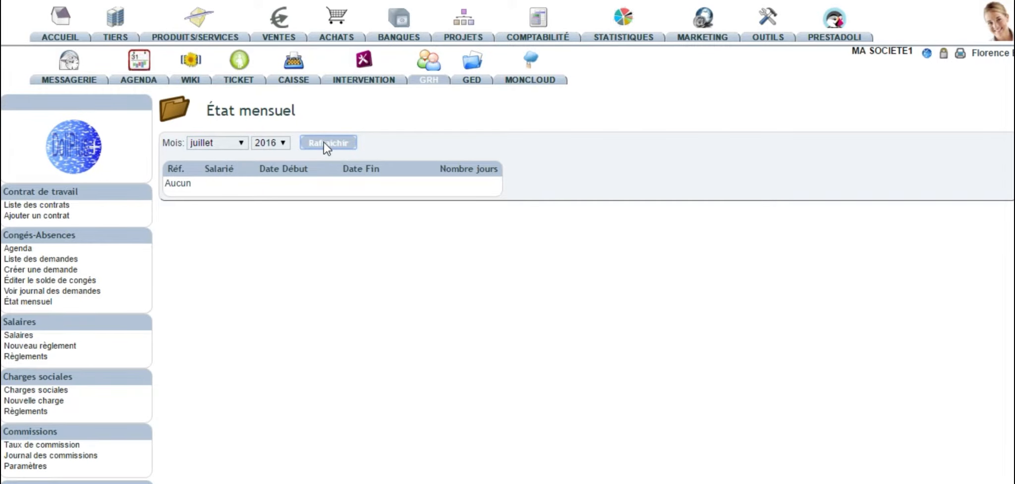